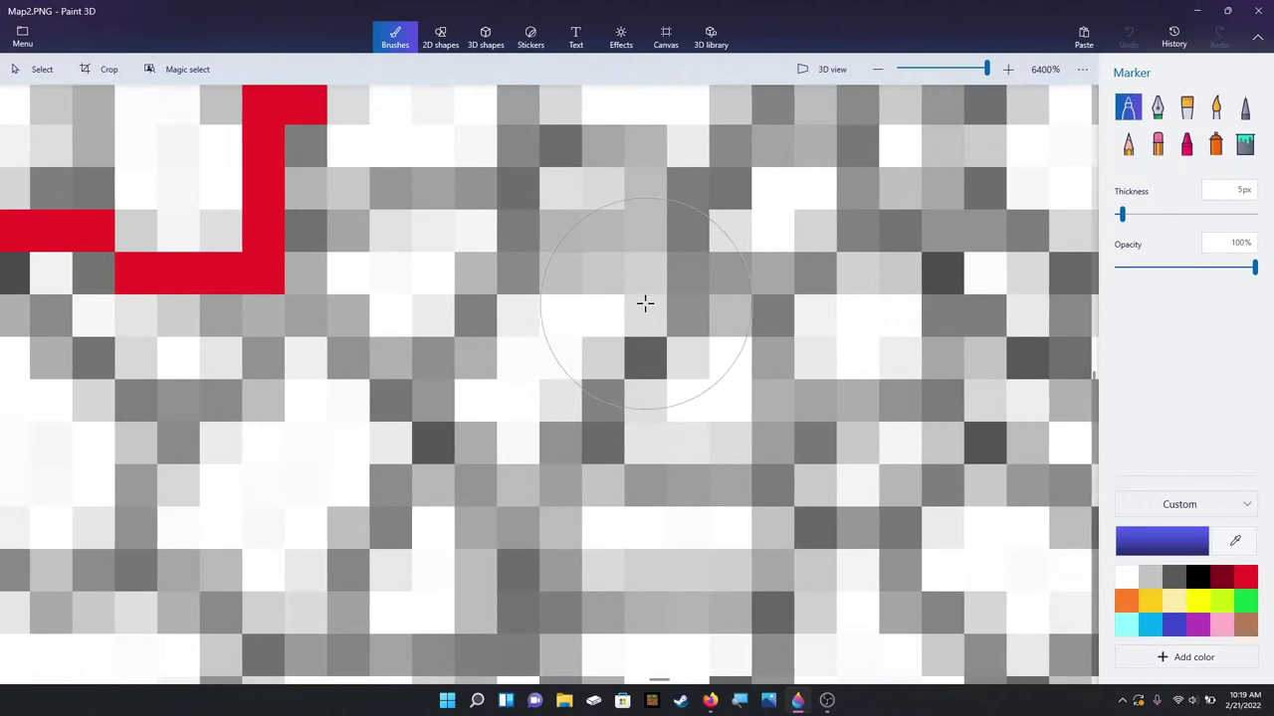
pyautogui.scroll(-2, 640, 305)
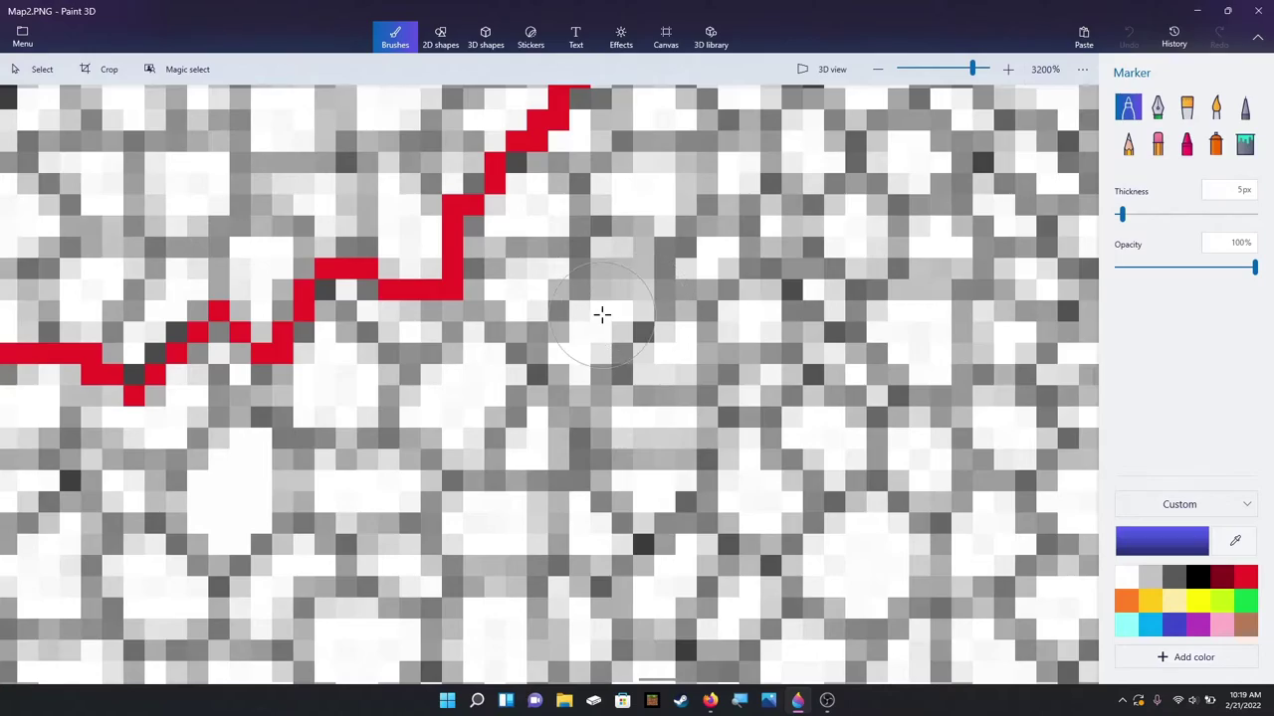
pyautogui.scroll(-5, 603, 315)
pyautogui.scroll(-2, 593, 304)
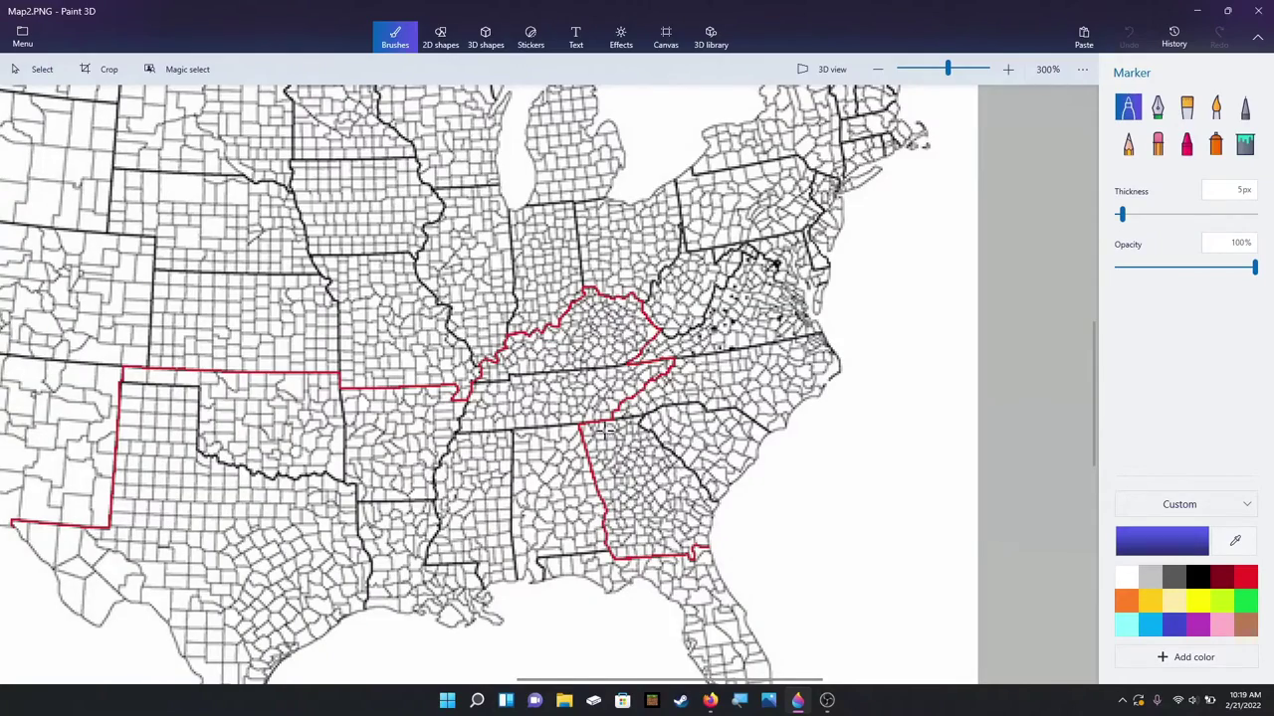
pyautogui.scroll(1, 558, 439)
pyautogui.scroll(5, 526, 317)
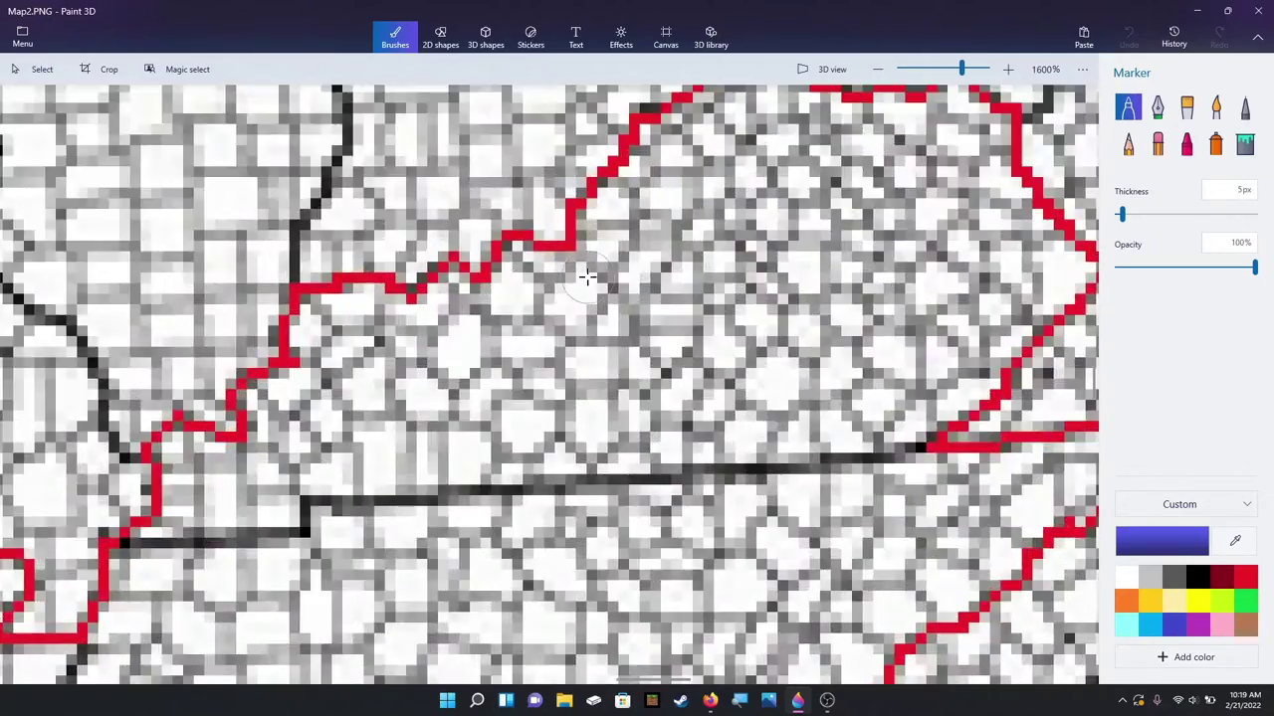
pyautogui.scroll(2, 593, 299)
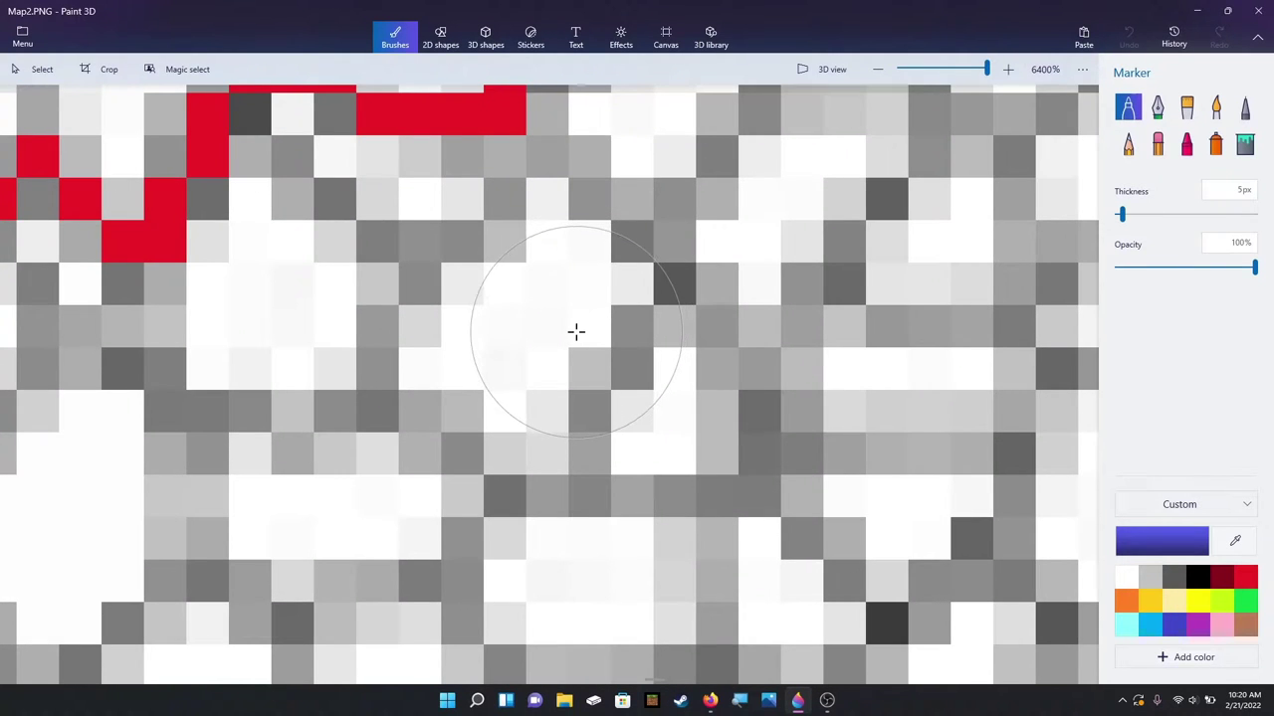
pyautogui.scroll(-2, 574, 330)
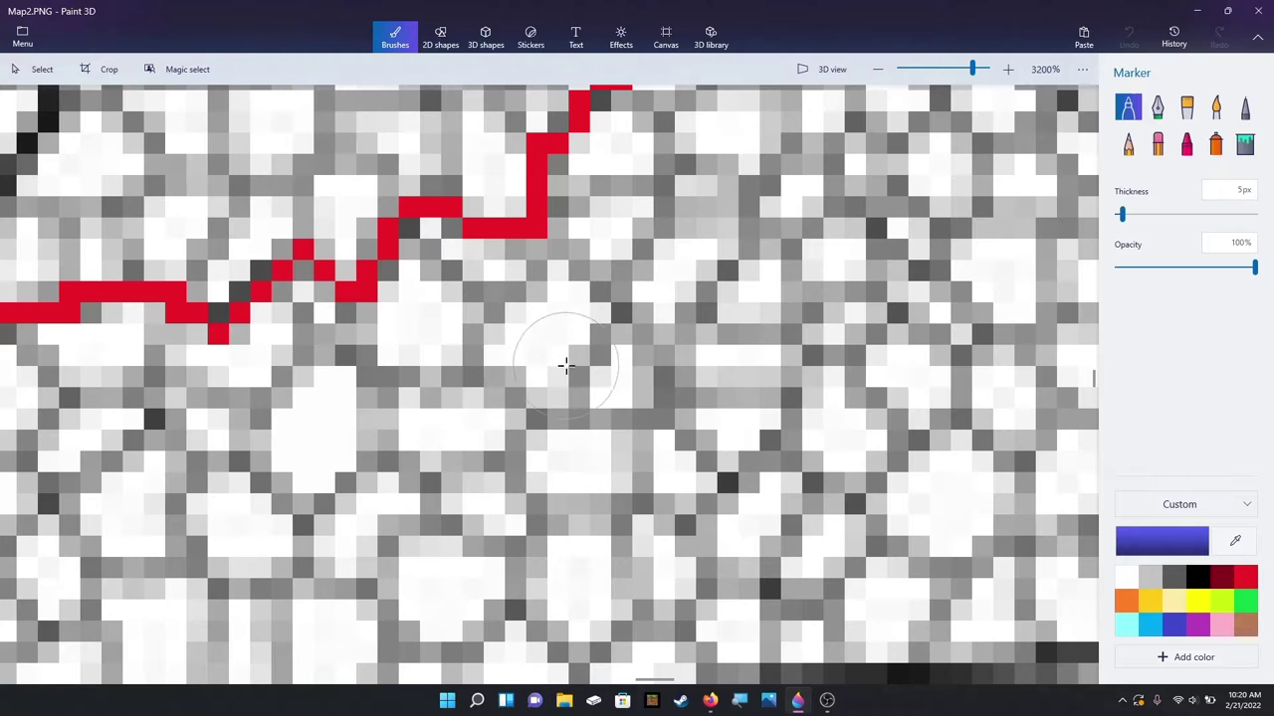
# Step: Sample the map's light background colour with the eyedropper
pyautogui.click(1232, 545)
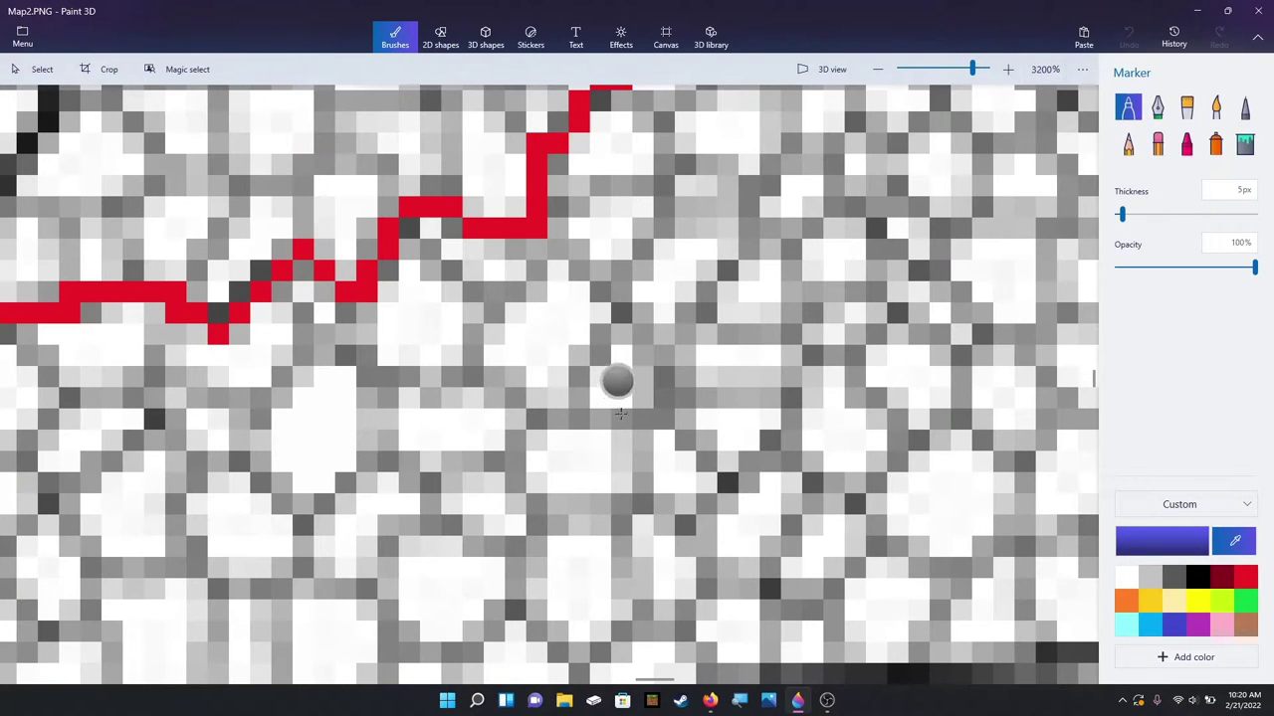
pyautogui.click(618, 391)
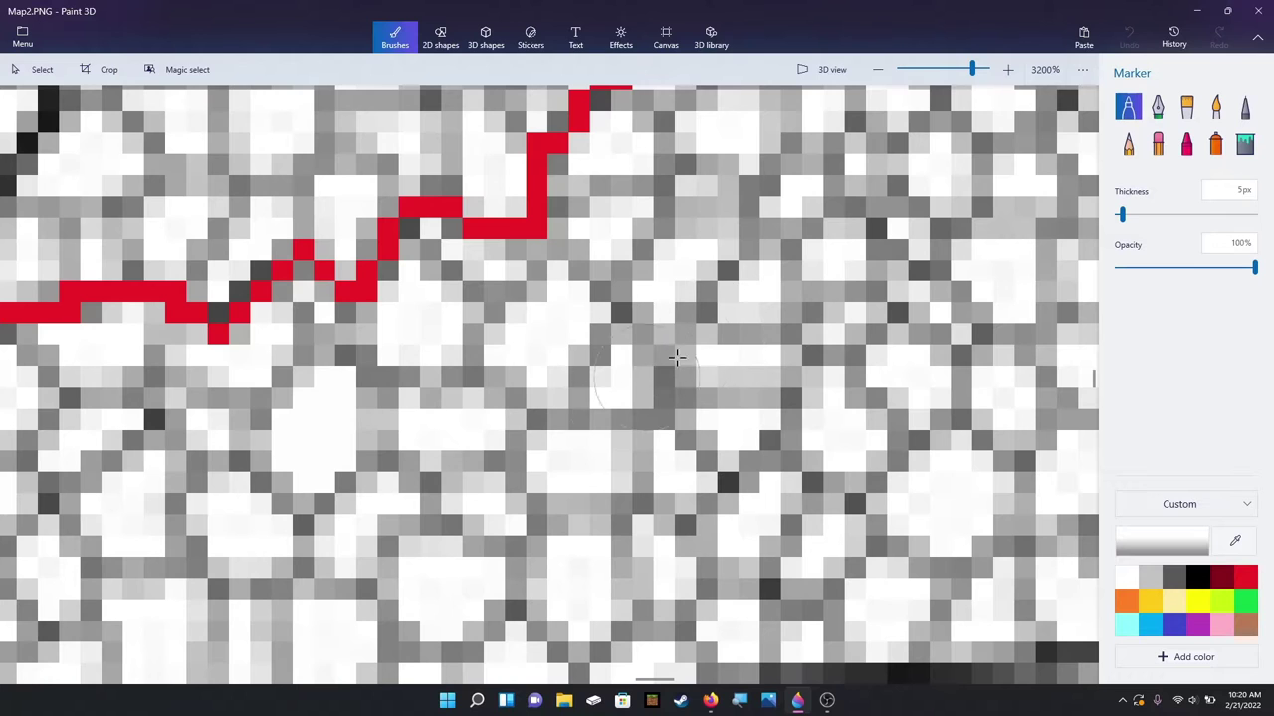
pyautogui.scroll(2, 553, 364)
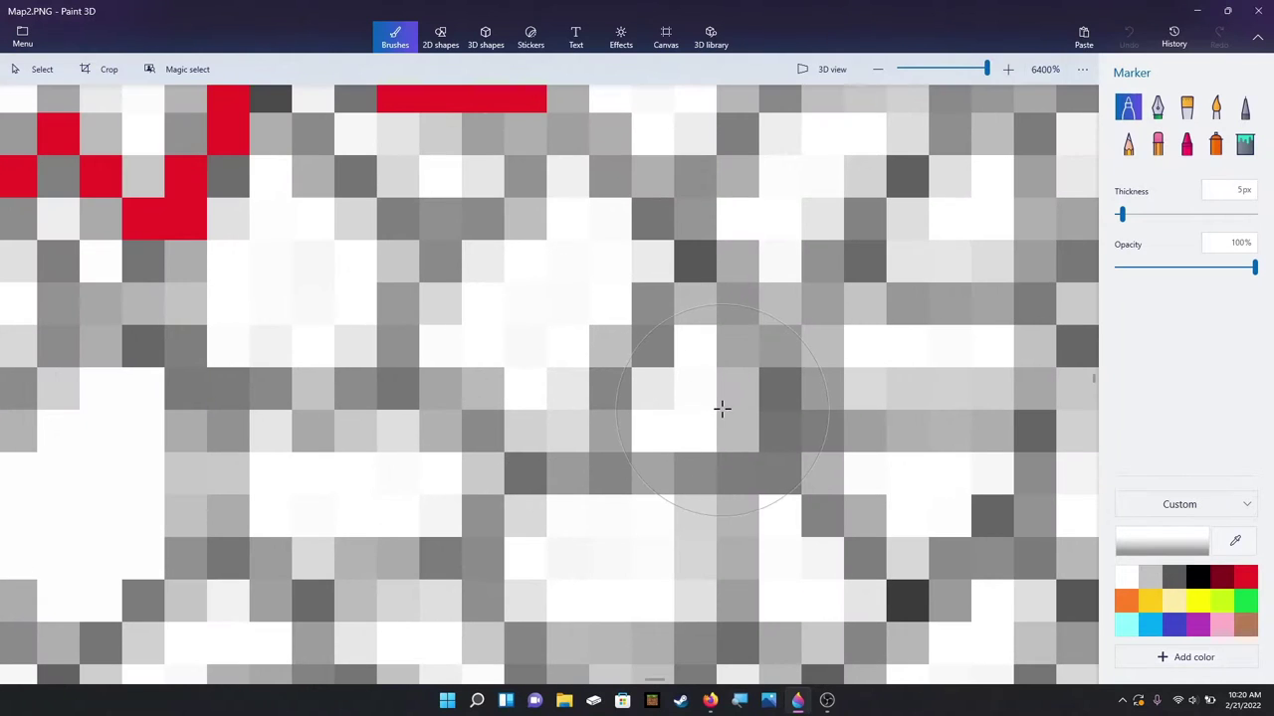
# Step: Undo an oversized trial dab, then paint two grey border pixels with a 1px marker
pyautogui.click(653, 308)
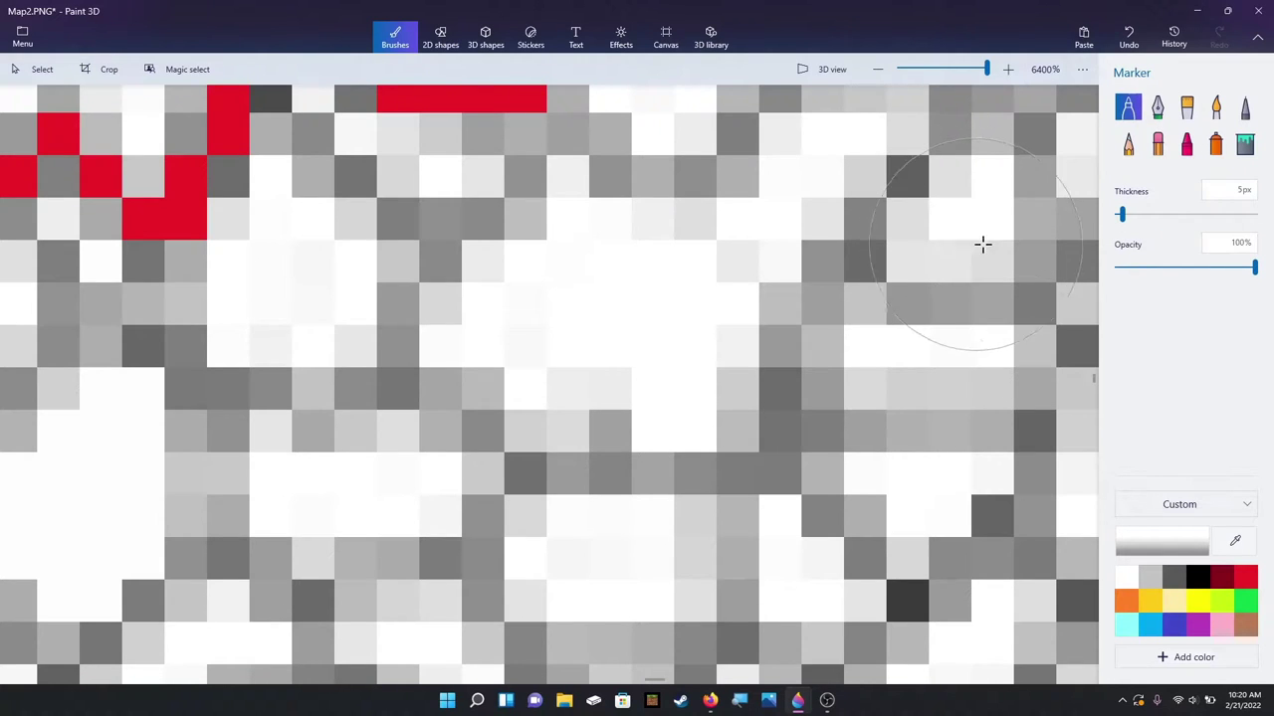
pyautogui.click(1130, 50)
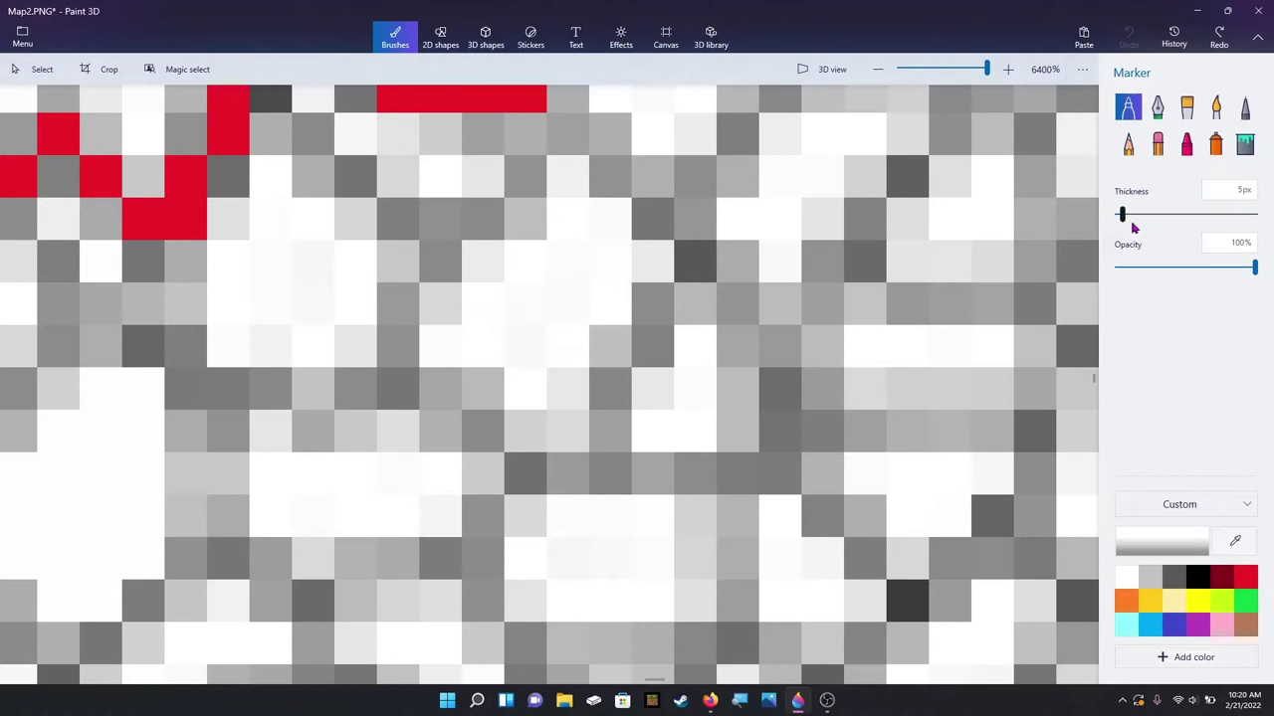
pyautogui.moveTo(1122, 215); pyautogui.dragTo(1117, 215)
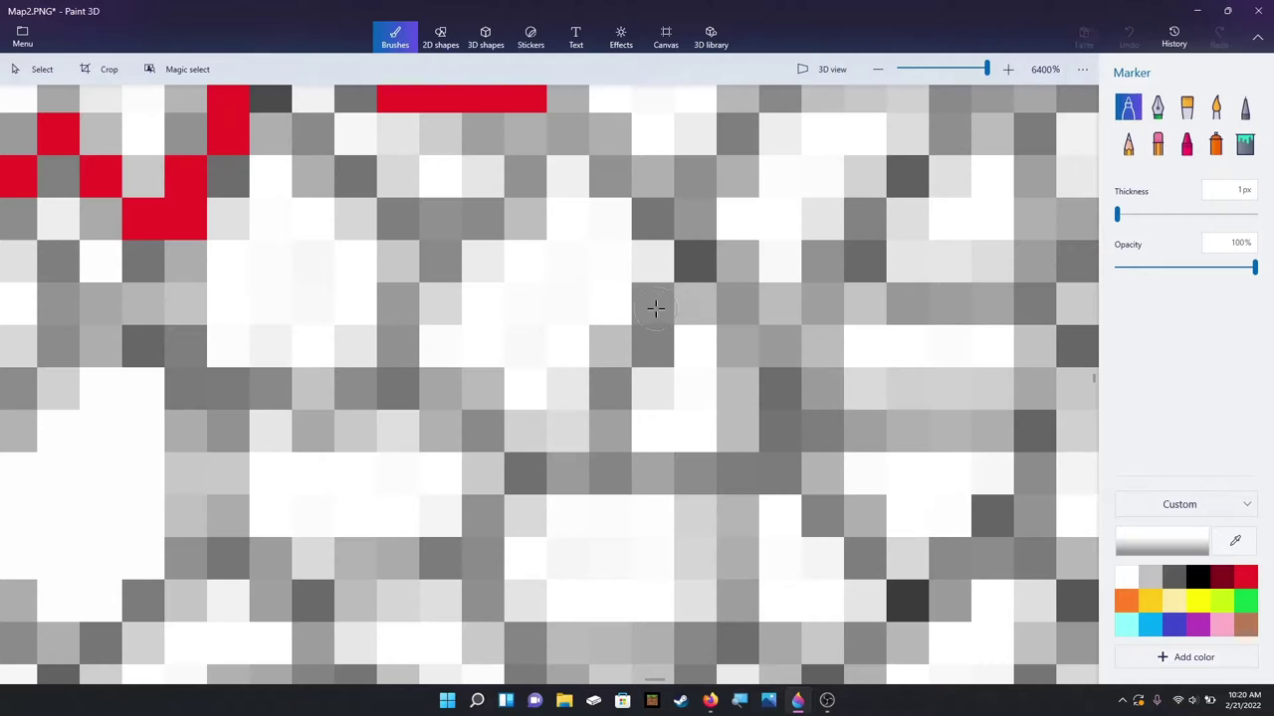
pyautogui.moveTo(653, 304)
pyautogui.mouseDown()
pyautogui.moveTo(650, 336)
pyautogui.moveTo(603, 364)
pyautogui.moveTo(605, 427)
pyautogui.mouseUp()
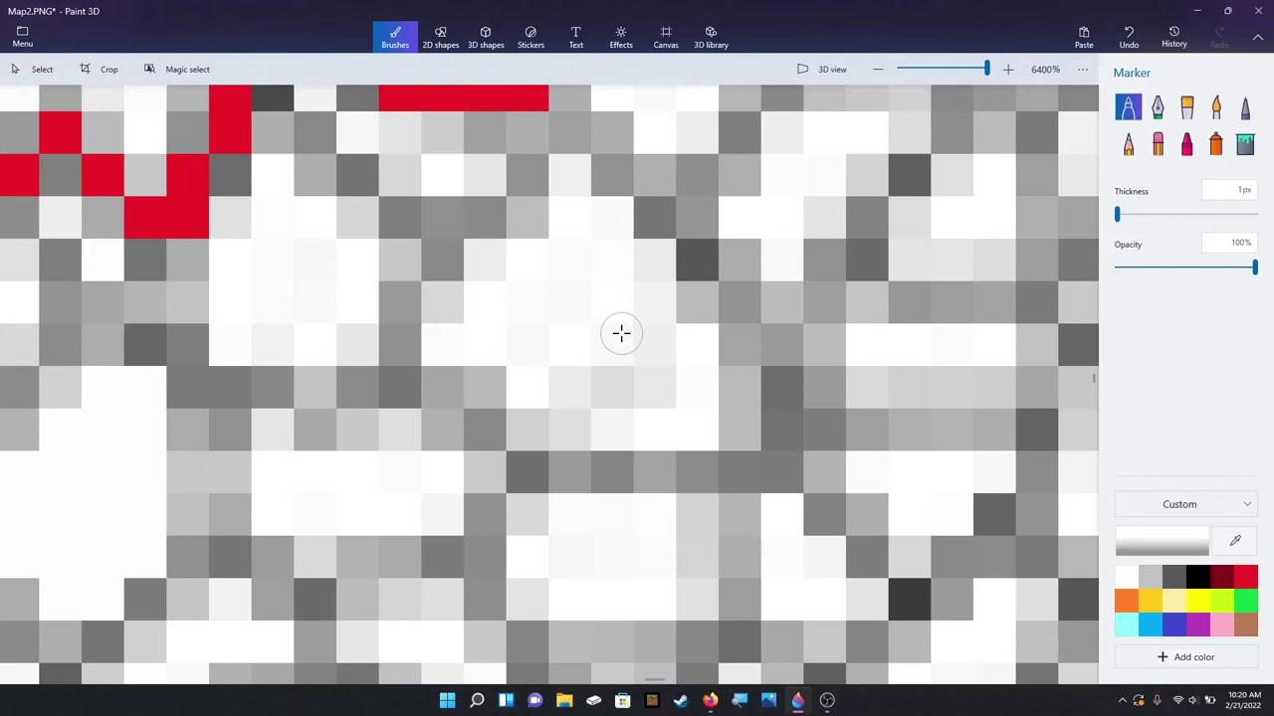
# Step: Place a trial size-12 2D text box on the map and nudge it upward
pyautogui.click(577, 40)
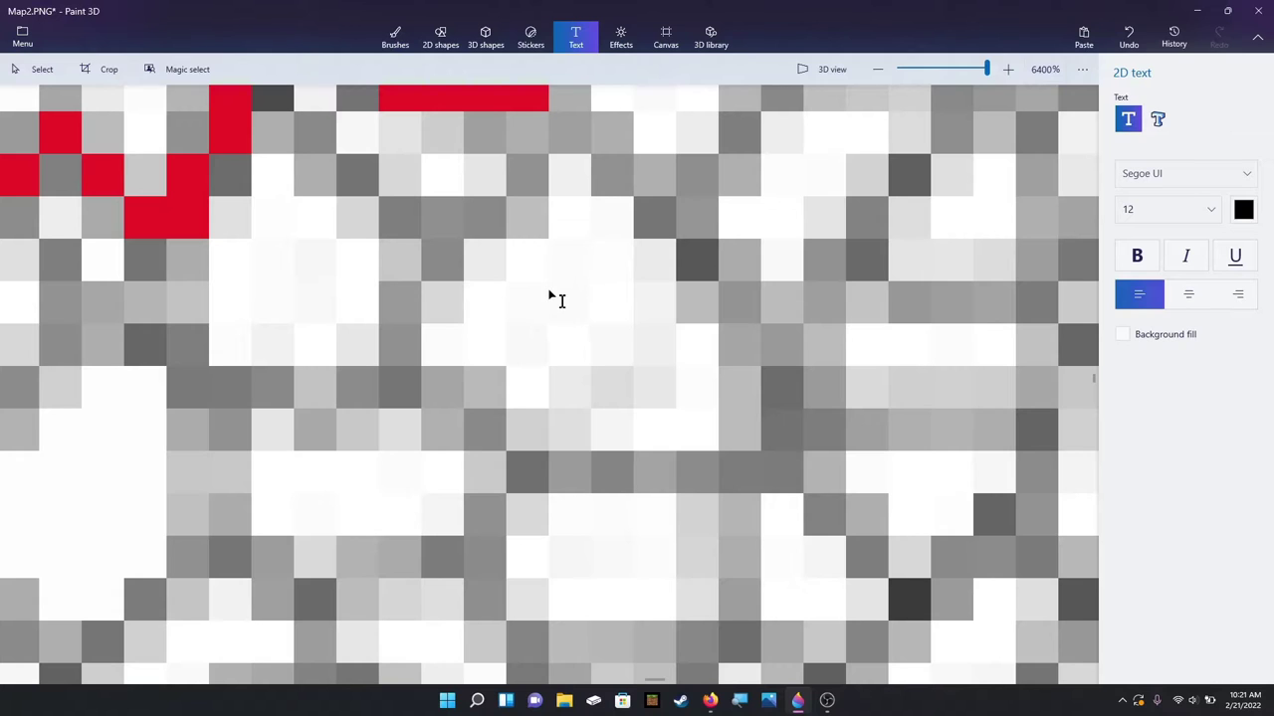
pyautogui.click(500, 292)
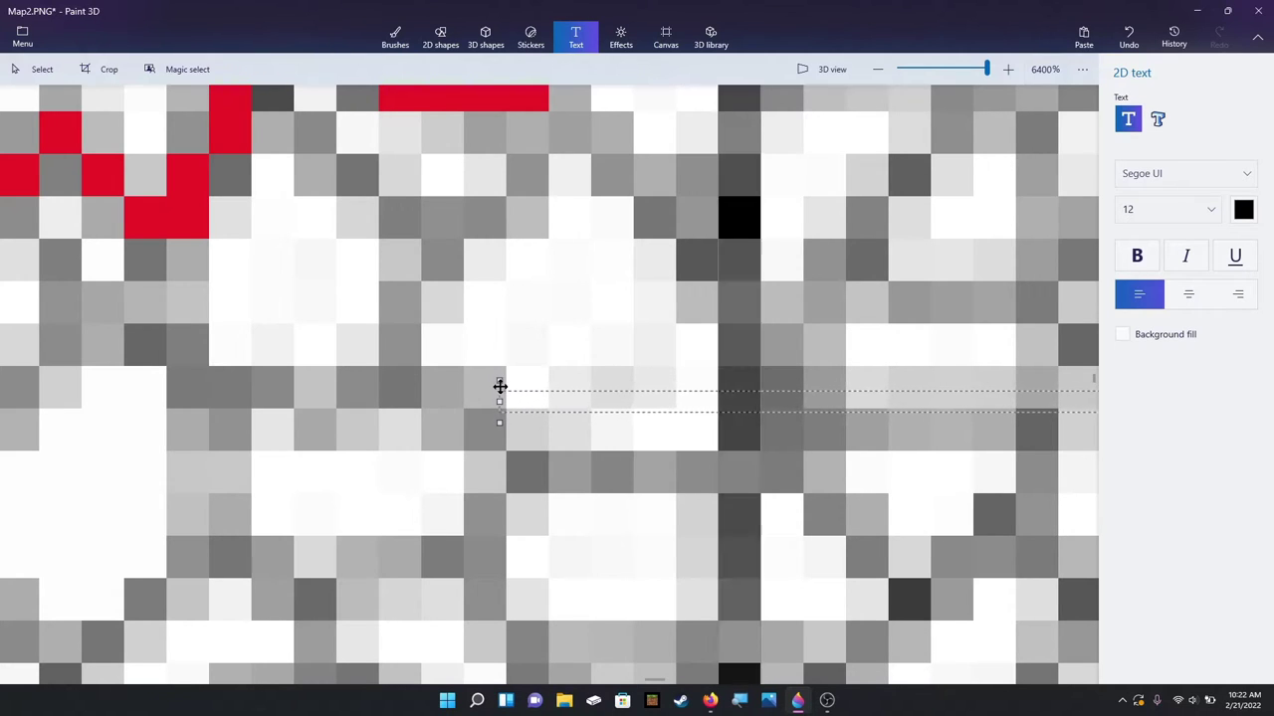
pyautogui.moveTo(501, 384); pyautogui.dragTo(452, 309)
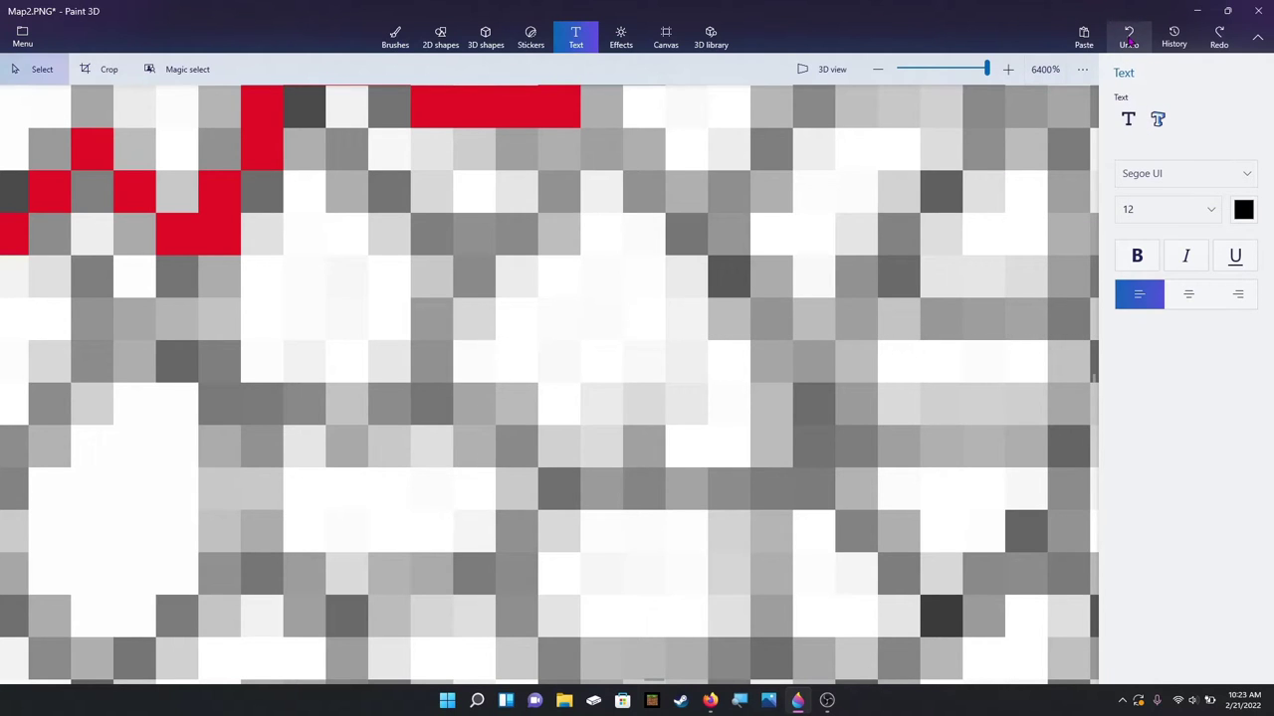
# Step: Switch from text back to the 1px Marker brush, zooming around the map
pyautogui.scroll(-2, 841, 321)
pyautogui.scroll(1, 836, 320)
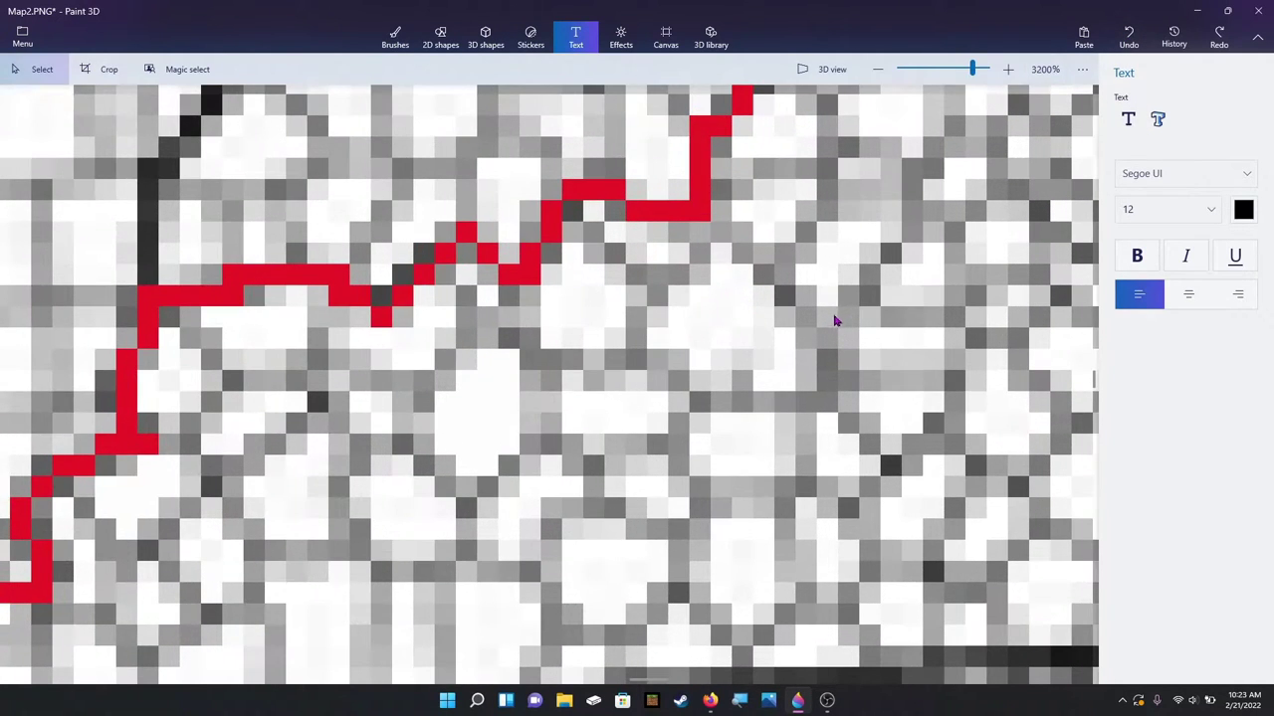
pyautogui.click(395, 45)
pyautogui.scroll(1, 625, 370)
pyautogui.scroll(-1, 625, 370)
pyautogui.scroll(-1, 926, 355)
pyautogui.scroll(2, 904, 347)
pyautogui.scroll(-1, 706, 349)
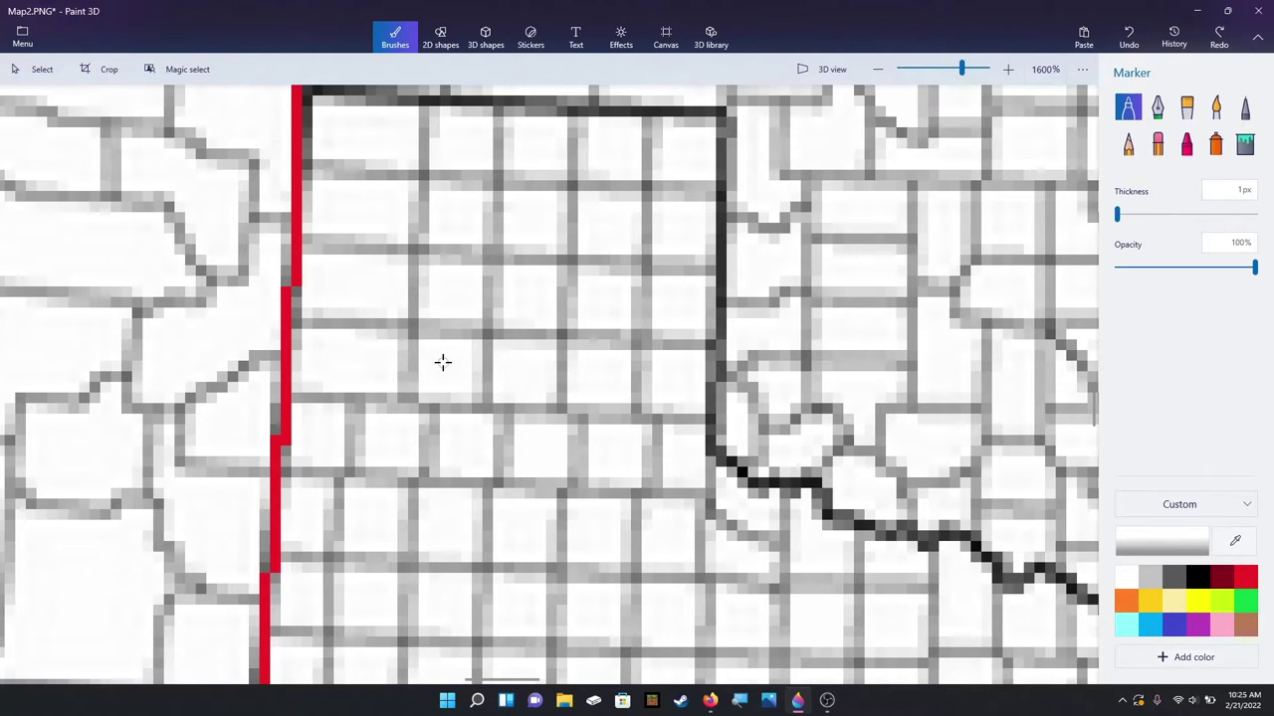
# Step: Sample the map's white background colour with the eyedropper for the marker
pyautogui.scroll(-3, 443, 363)
pyautogui.scroll(3, 443, 362)
pyautogui.click(1235, 542)
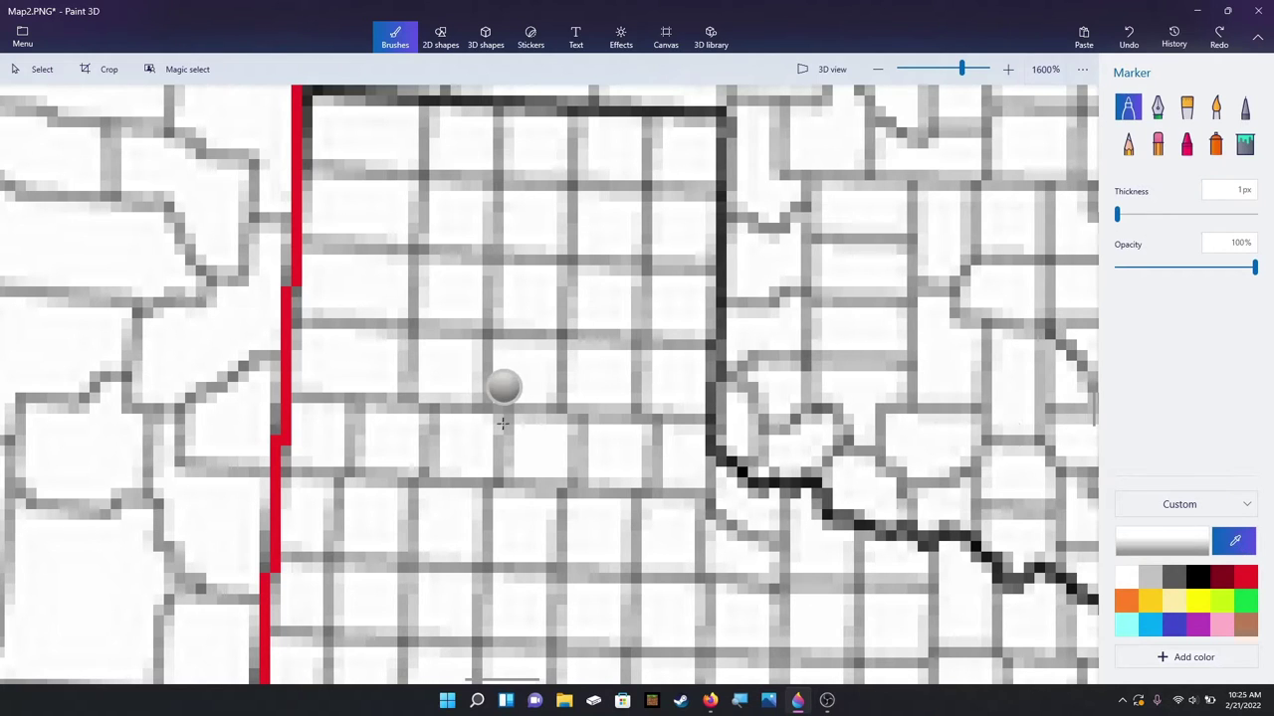
pyautogui.click(449, 314)
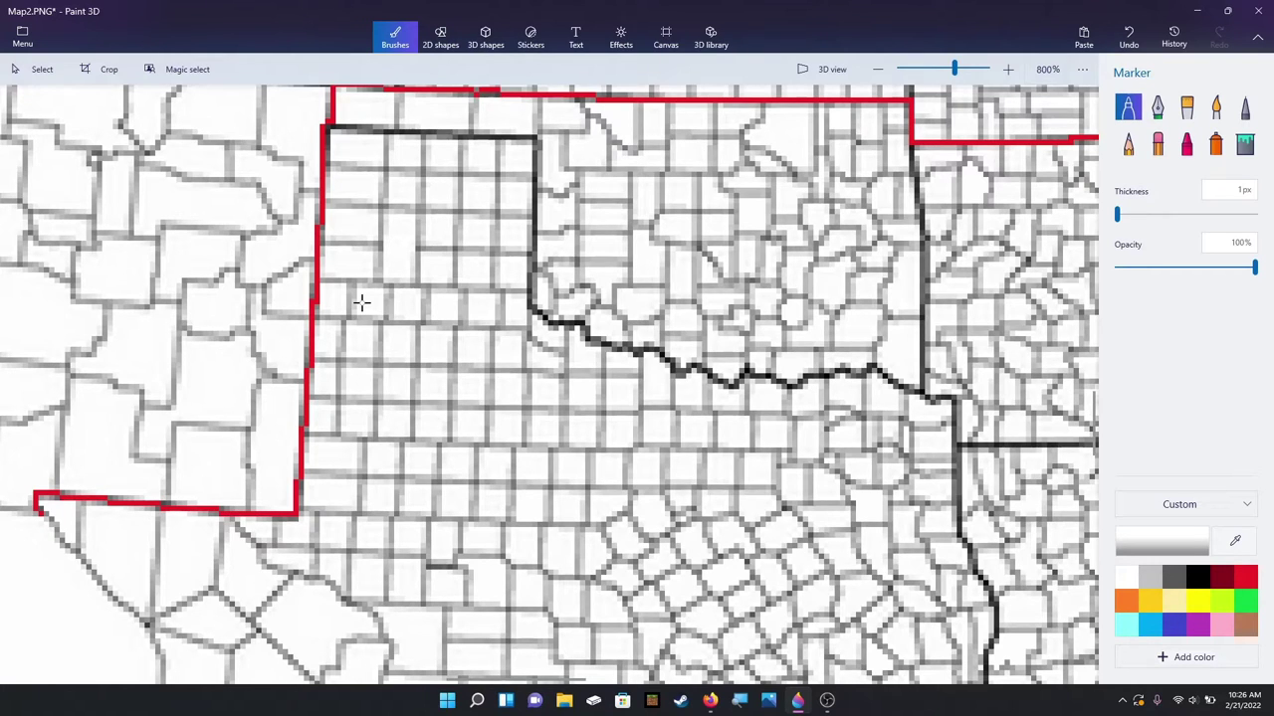
# Step: Sample a grey from the map and paint over the dark border pixels beside the red line
pyautogui.scroll(-3, 362, 303)
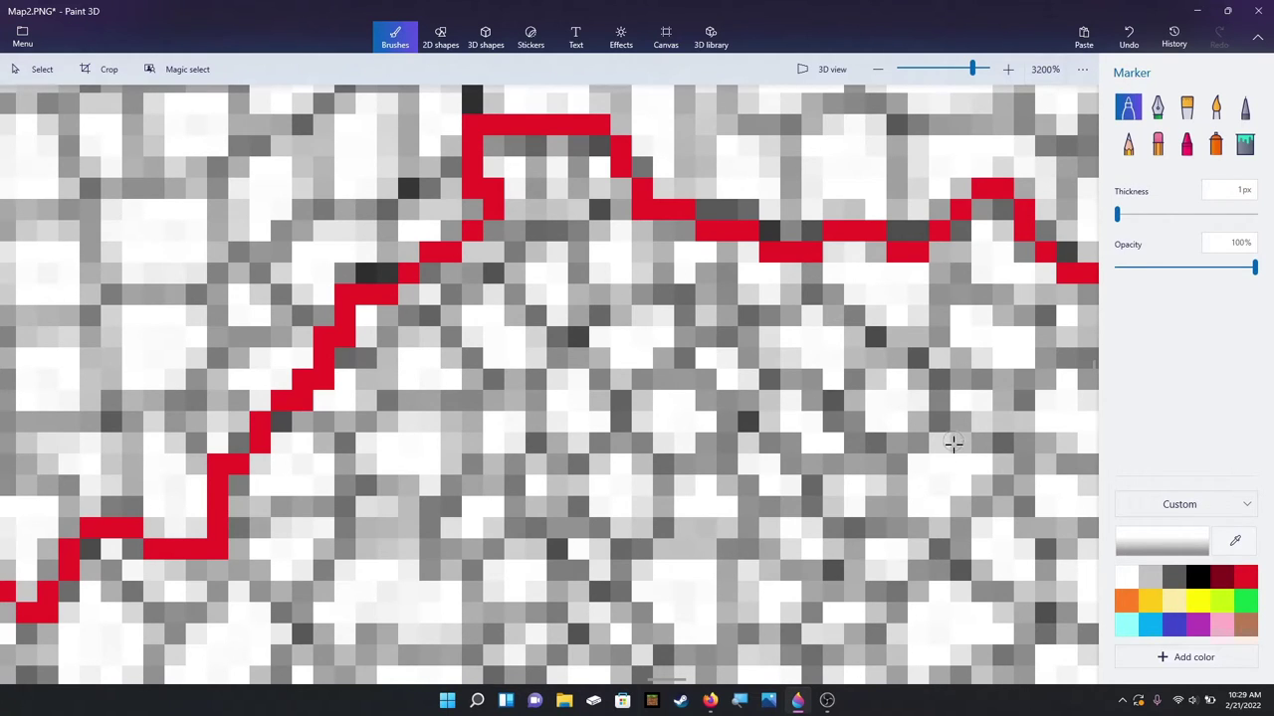
pyautogui.click(1237, 544)
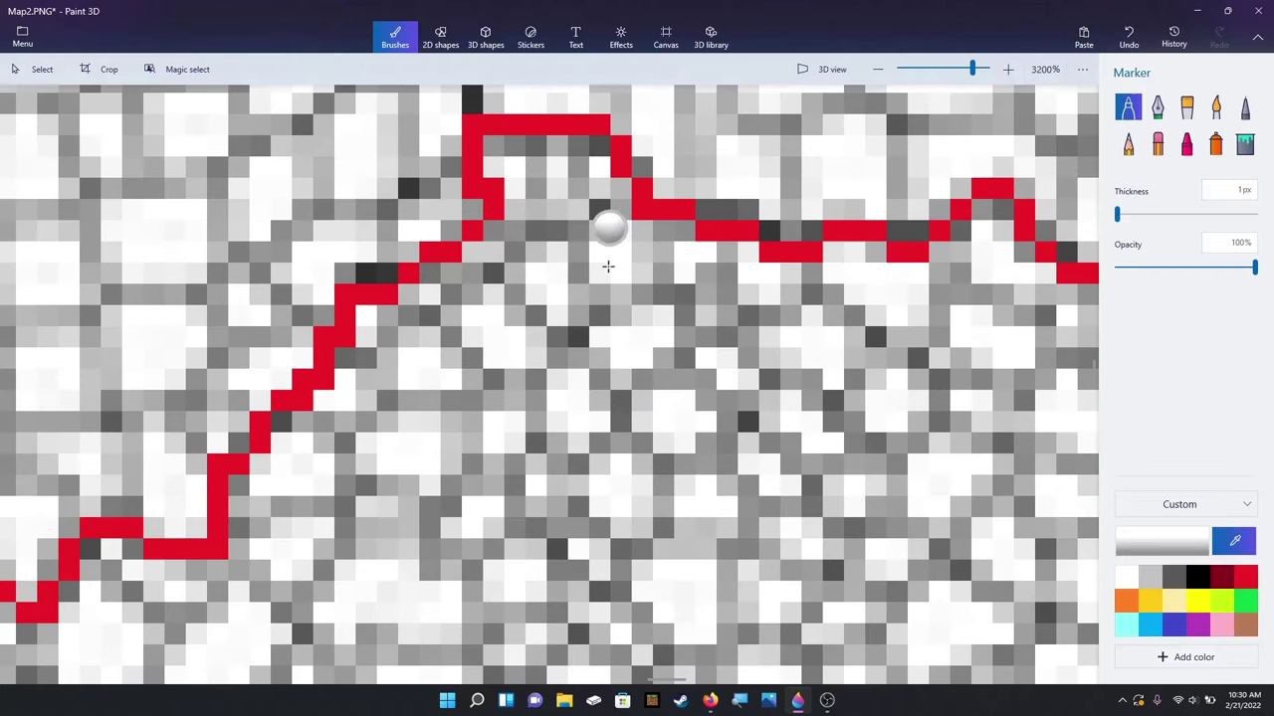
pyautogui.click(631, 306)
pyautogui.scroll(1, 632, 306)
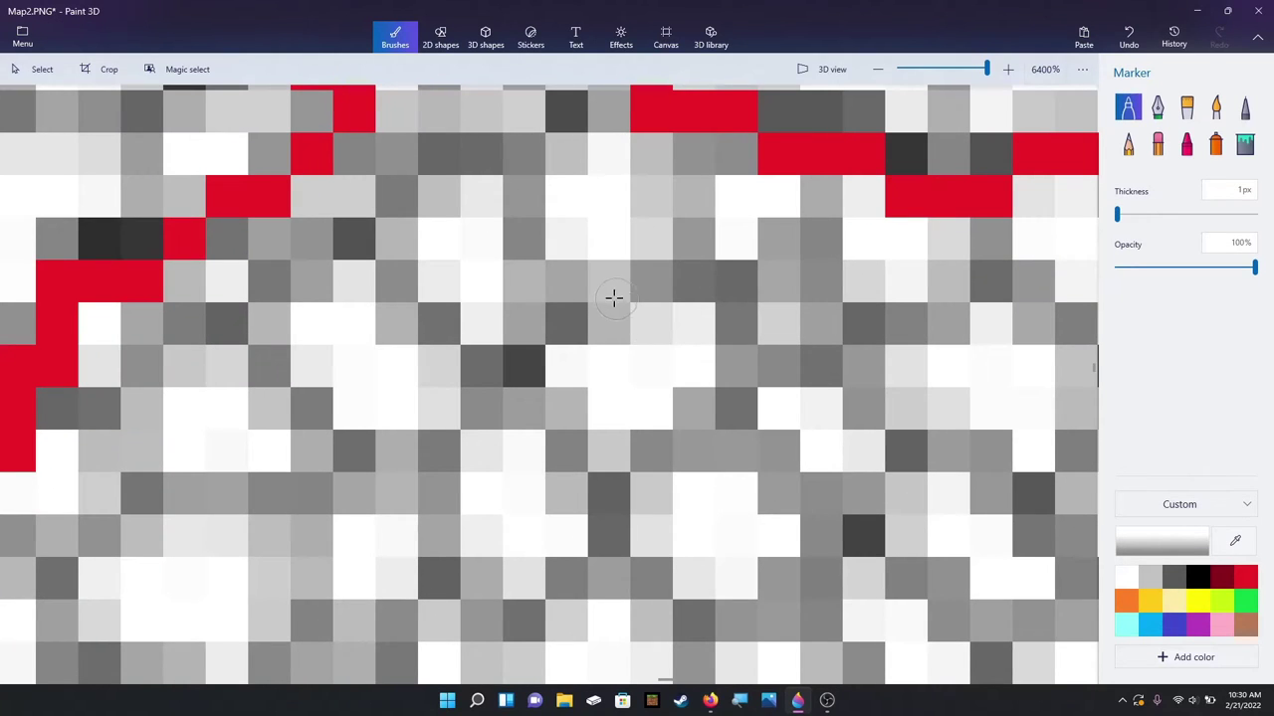
pyautogui.moveTo(607, 295)
pyautogui.mouseDown()
pyautogui.moveTo(600, 338)
pyautogui.moveTo(574, 296)
pyautogui.moveTo(620, 344)
pyautogui.mouseUp()
pyautogui.click(637, 284)
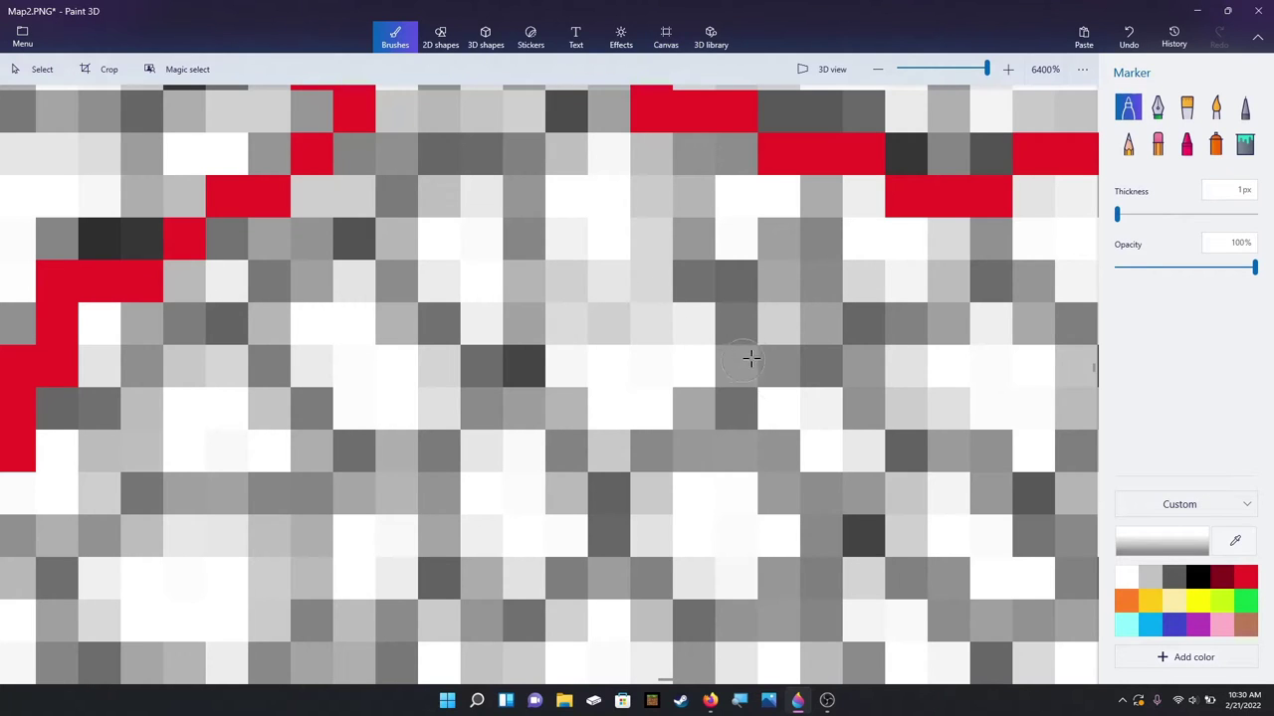
# Step: Sample a nearby light grey and paint over the remaining border pixels
pyautogui.click(1235, 540)
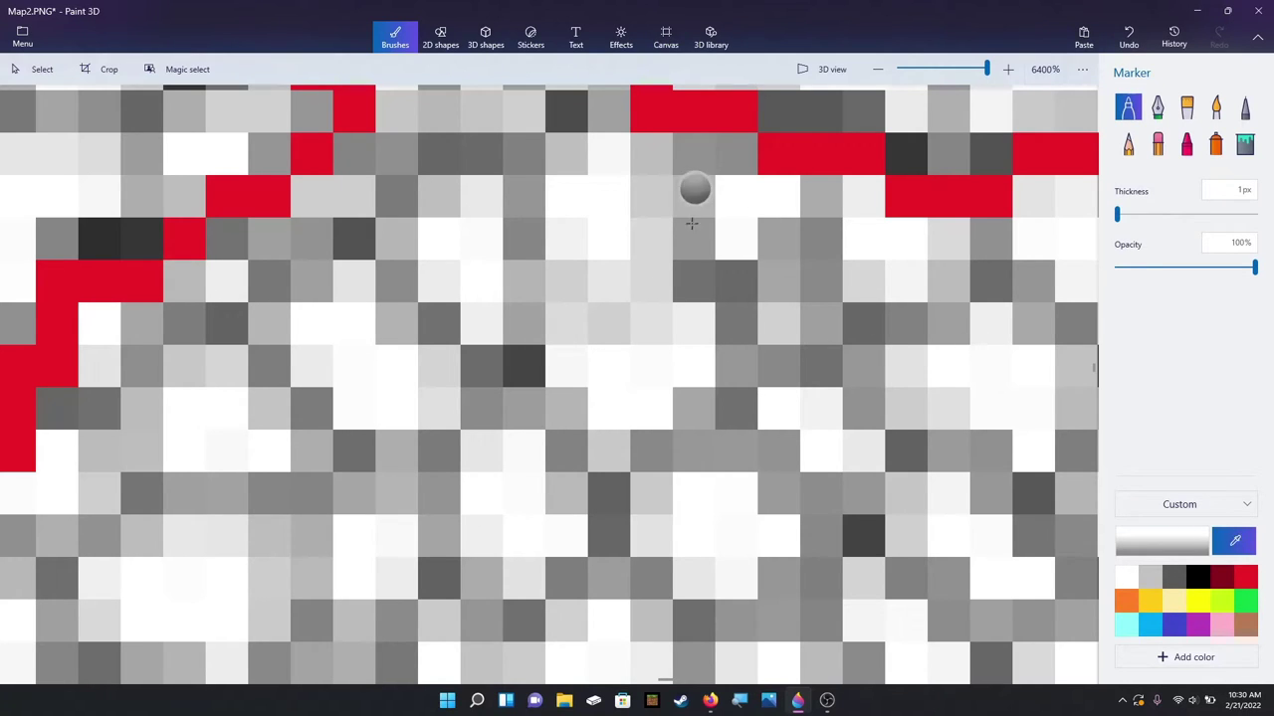
pyautogui.click(594, 206)
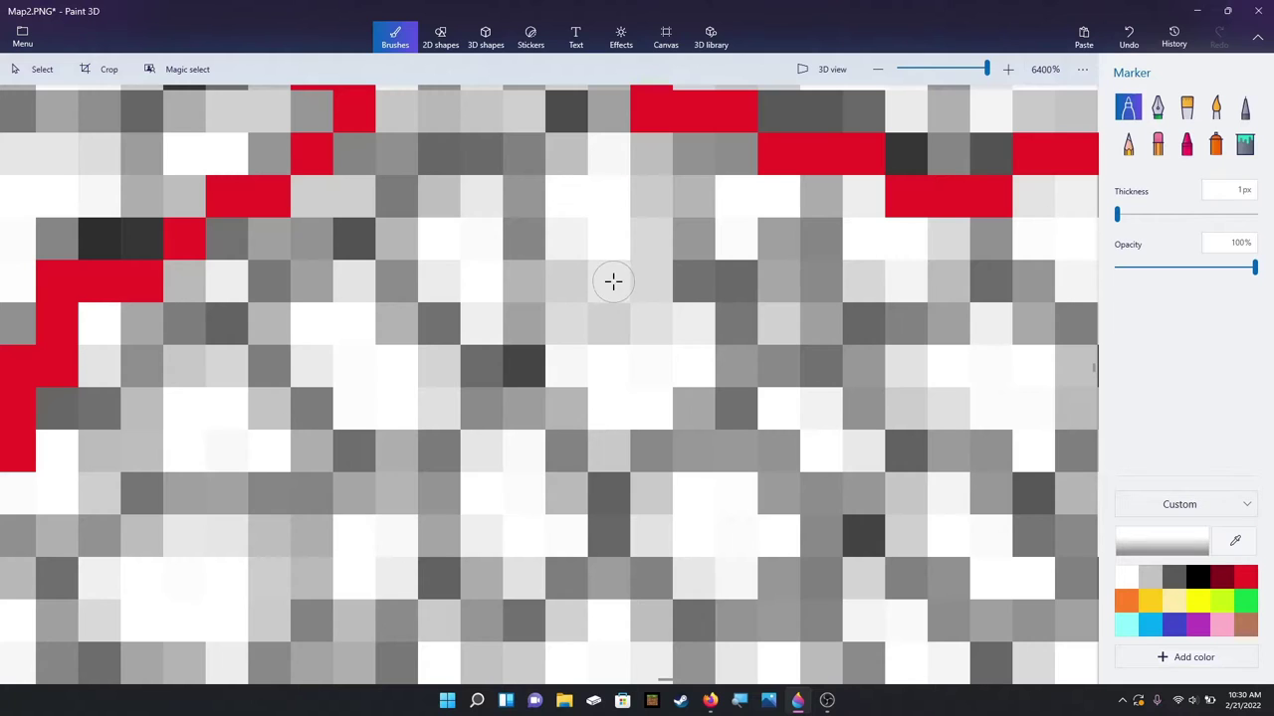
pyautogui.moveTo(573, 282)
pyautogui.mouseDown()
pyautogui.moveTo(571, 309)
pyautogui.moveTo(591, 330)
pyautogui.moveTo(631, 287)
pyautogui.moveTo(608, 296)
pyautogui.moveTo(623, 332)
pyautogui.moveTo(631, 284)
pyautogui.moveTo(647, 384)
pyautogui.moveTo(663, 327)
pyautogui.mouseUp()
# Step: Scroll the canvas to another stretch of the county map with grey borders
pyautogui.scroll(-2, 662, 321)
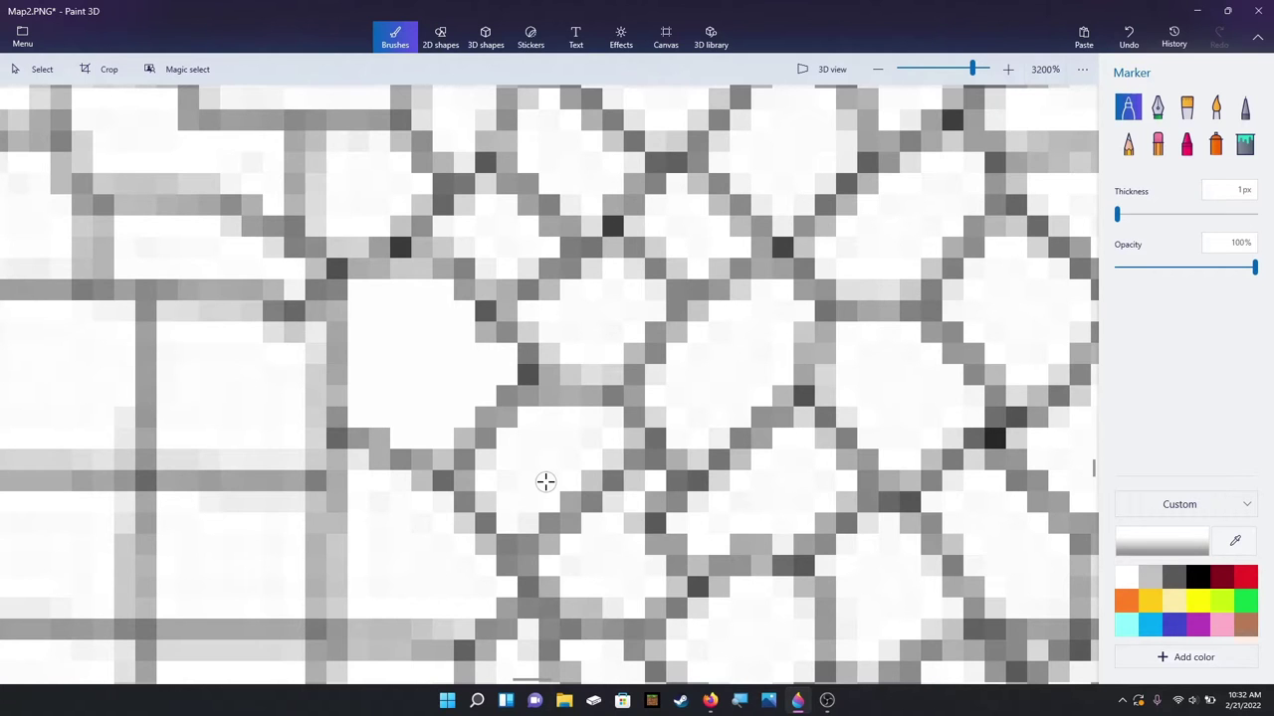
pyautogui.scroll(-2, 535, 455)
# Step: Sample a near-white colour inside a county and drag the 1px marker over the border pixels
pyautogui.scroll(-1, 533, 455)
pyautogui.scroll(2, 533, 457)
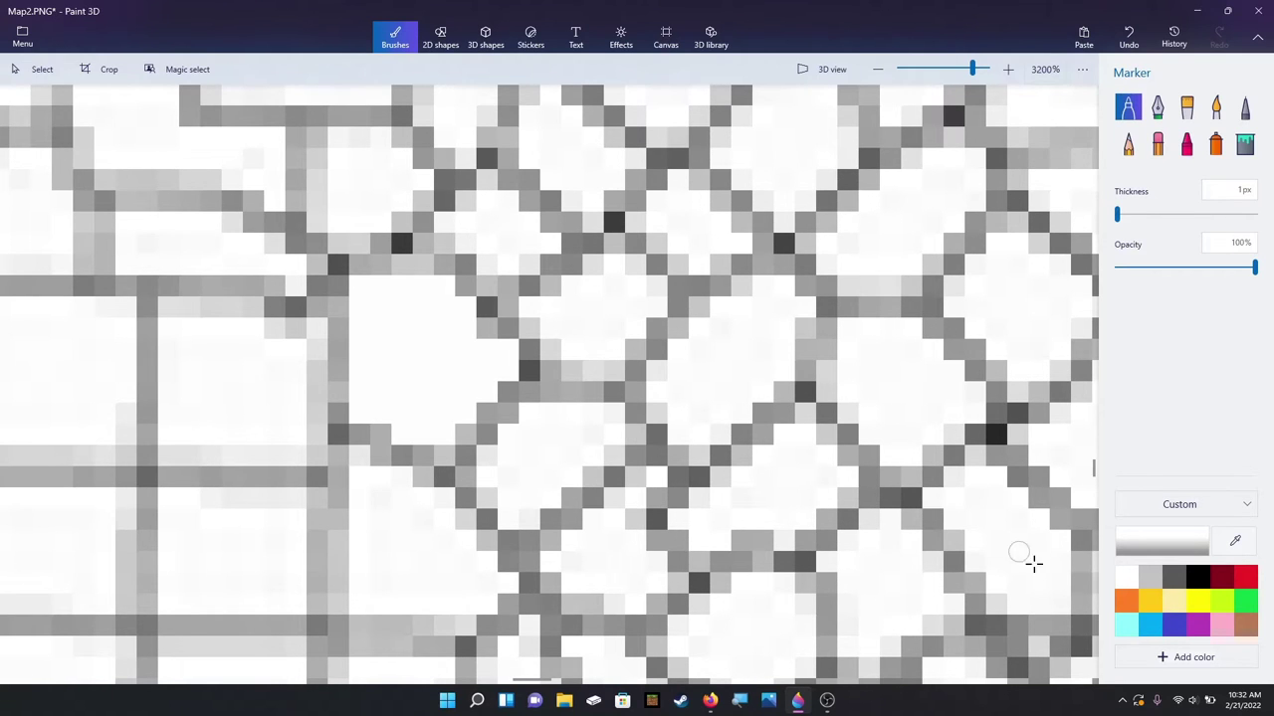
pyautogui.click(1229, 543)
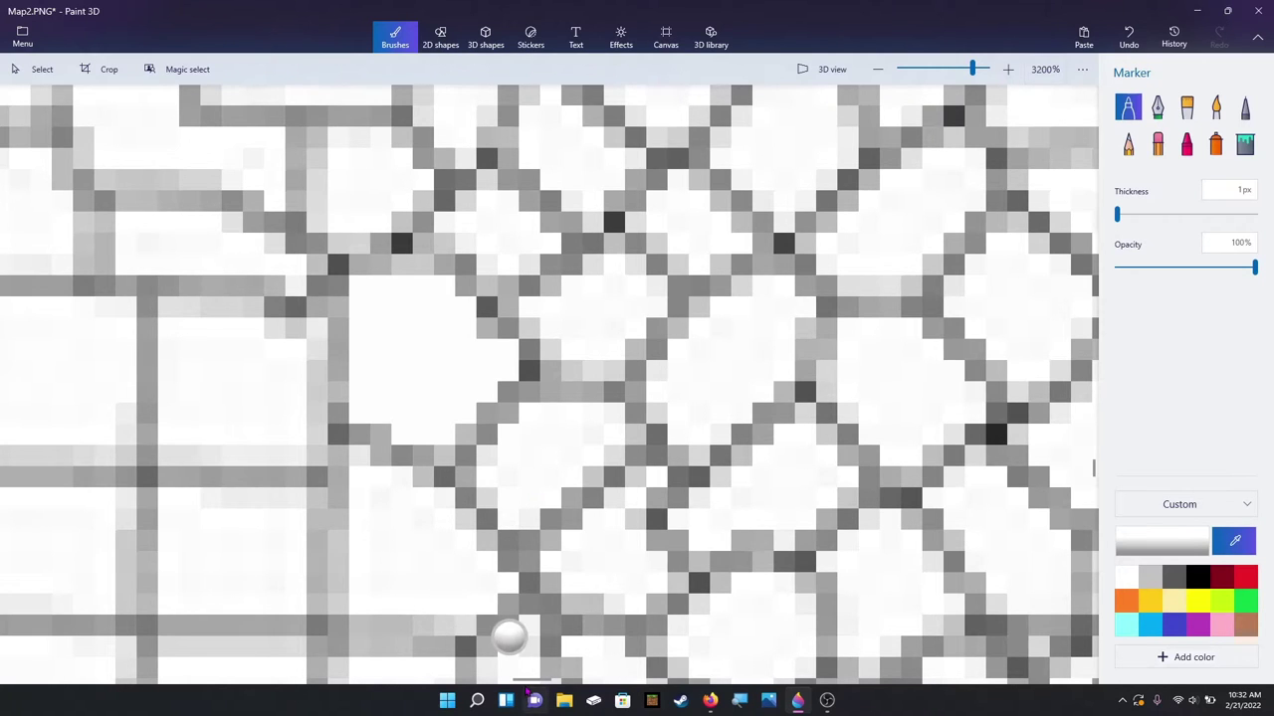
pyautogui.click(538, 466)
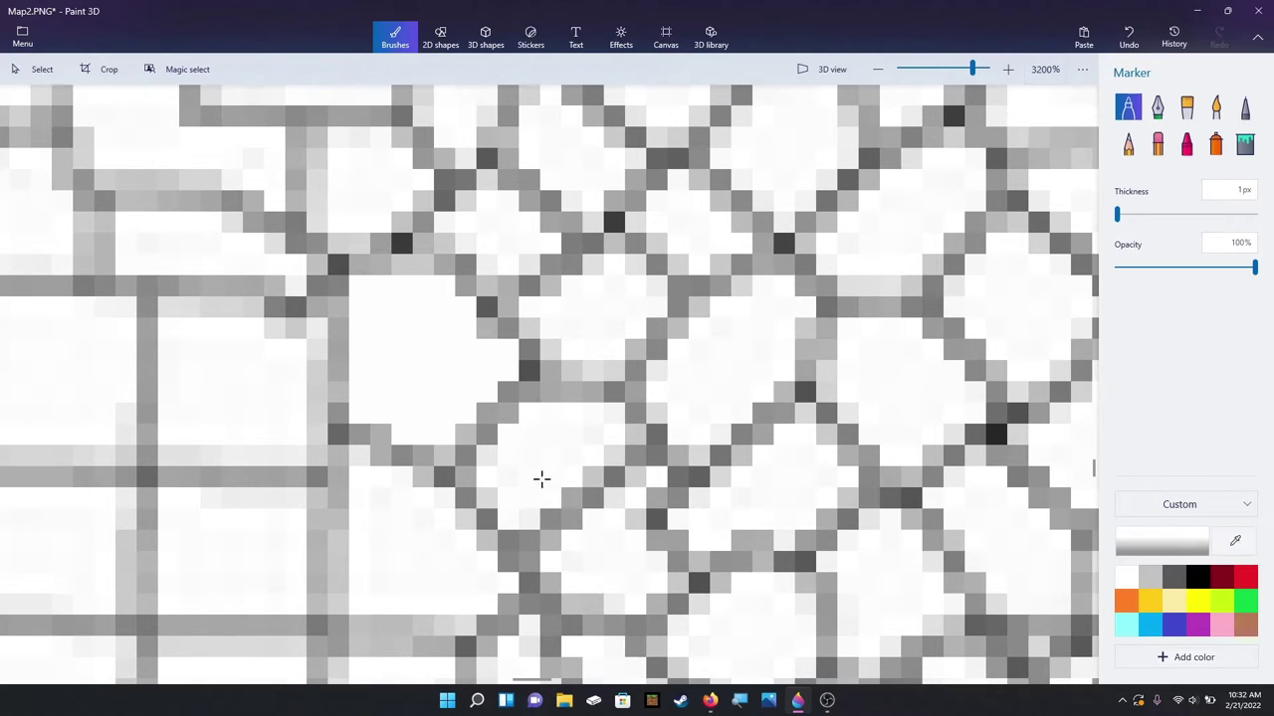
pyautogui.scroll(2, 603, 580)
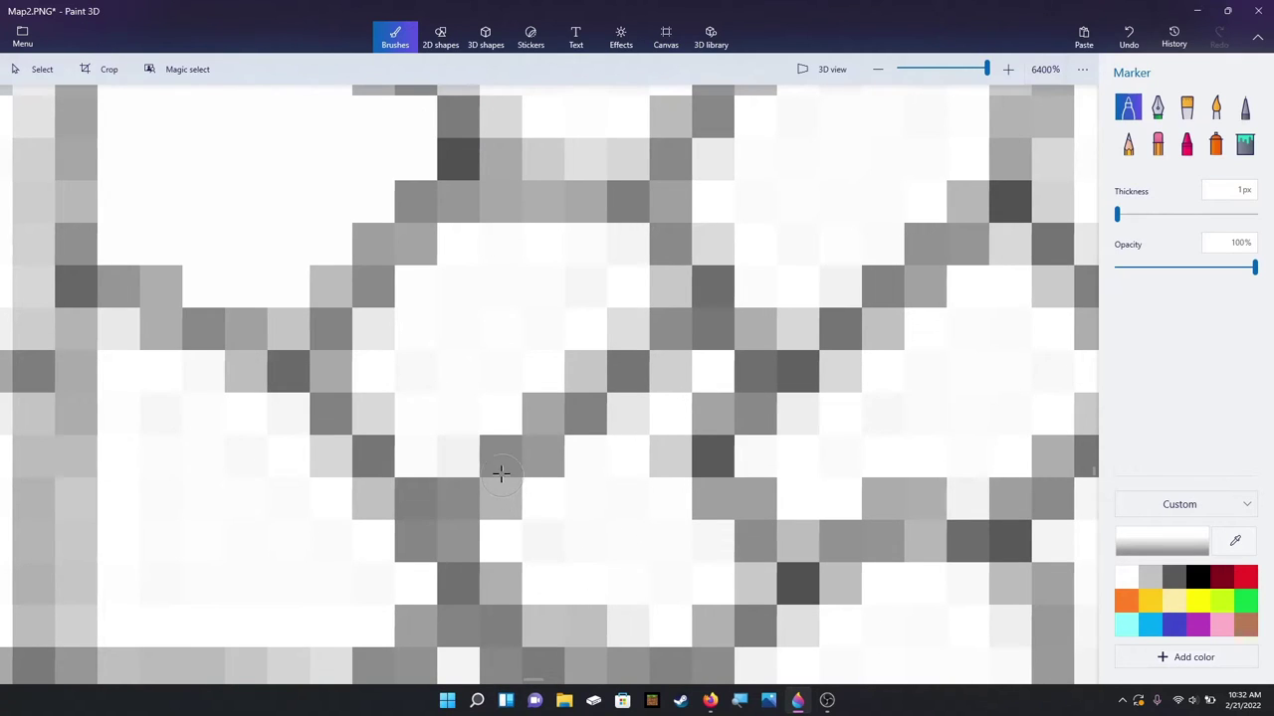
pyautogui.moveTo(498, 464)
pyautogui.mouseDown()
pyautogui.moveTo(543, 465)
pyautogui.moveTo(546, 429)
pyautogui.moveTo(588, 418)
pyautogui.moveTo(628, 342)
pyautogui.moveTo(666, 329)
pyautogui.moveTo(626, 369)
pyautogui.moveTo(532, 412)
pyautogui.moveTo(523, 442)
pyautogui.mouseUp()
pyautogui.scroll(-2, 523, 443)
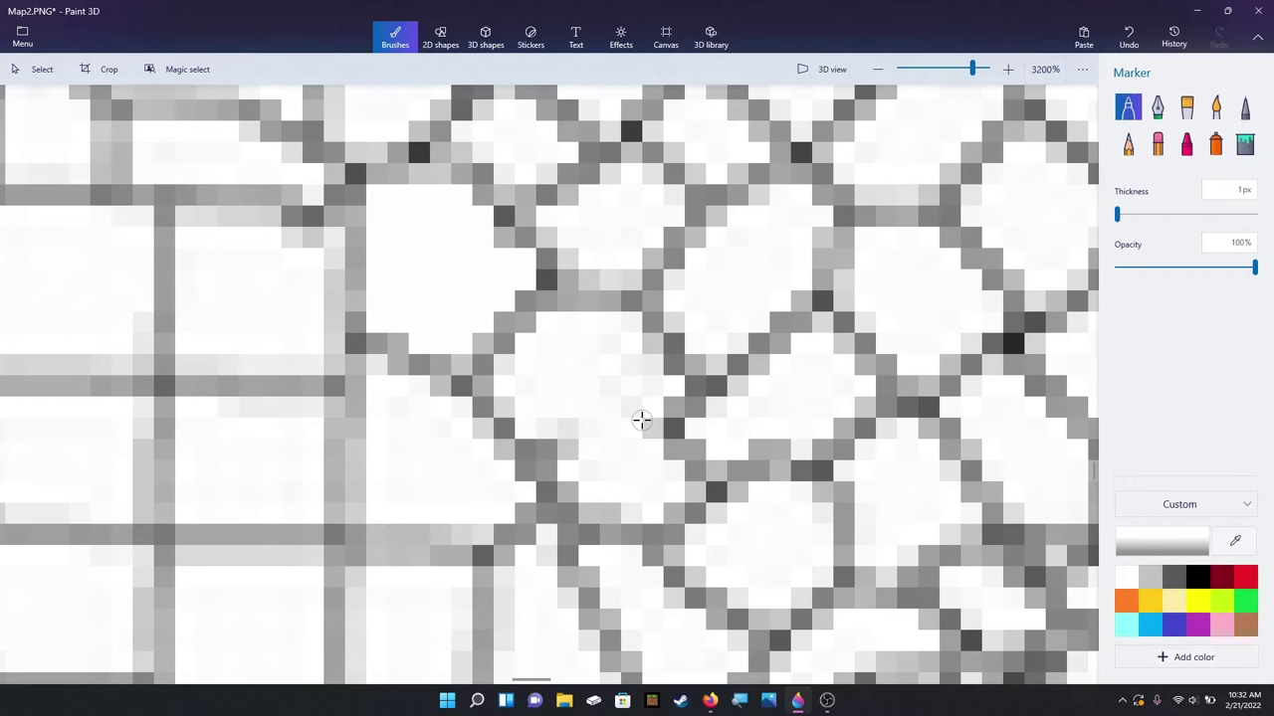
pyautogui.scroll(-2, 642, 419)
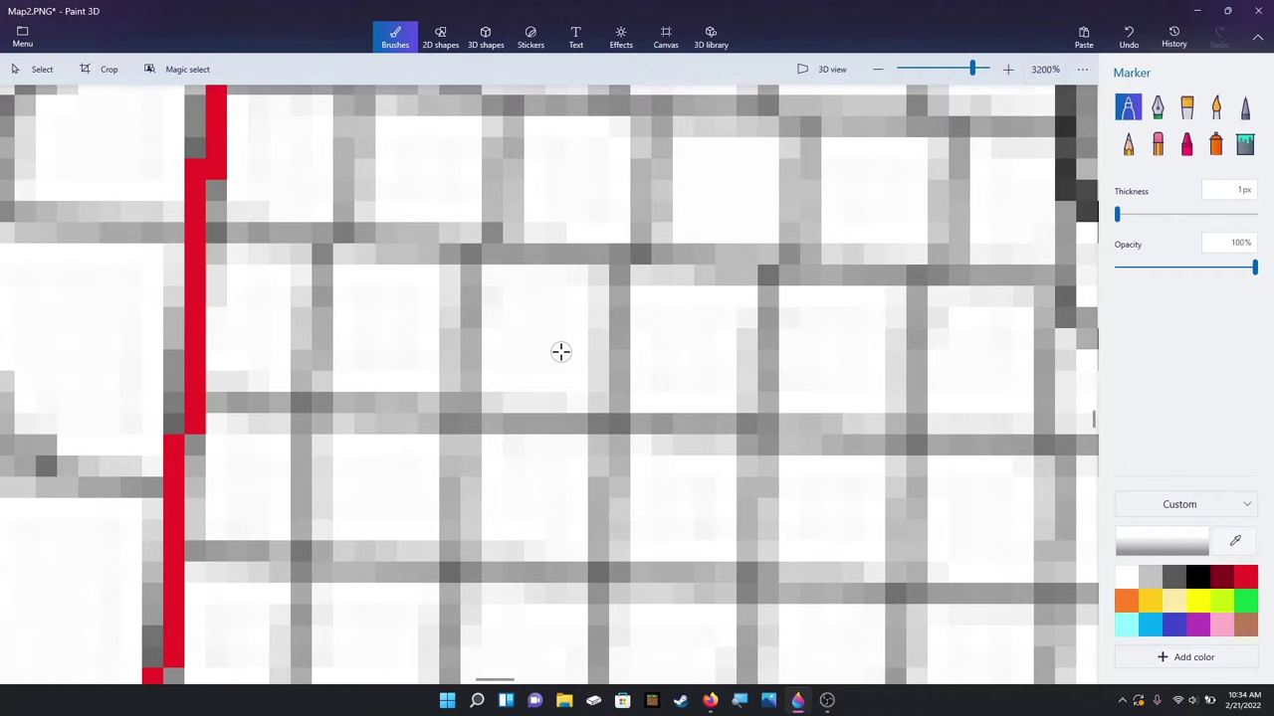
# Step: Eyedrop the light colour from inside a county for painting out borders
pyautogui.click(1234, 540)
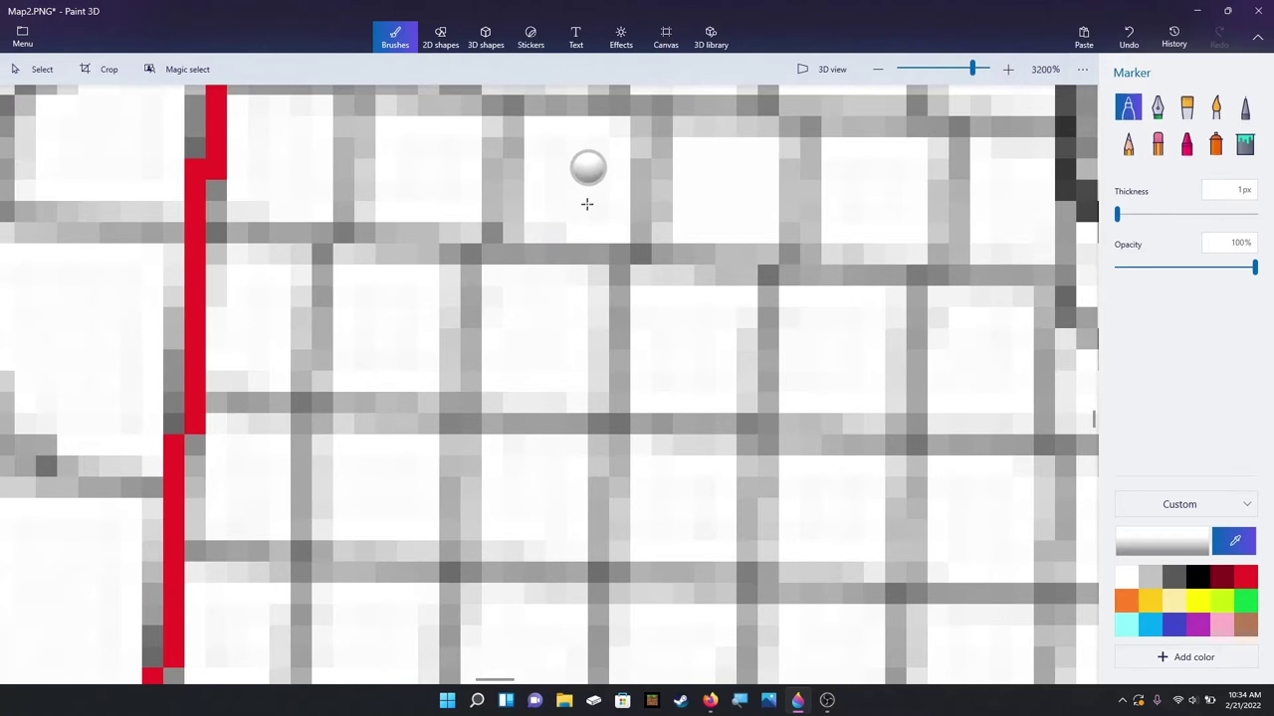
pyautogui.click(587, 204)
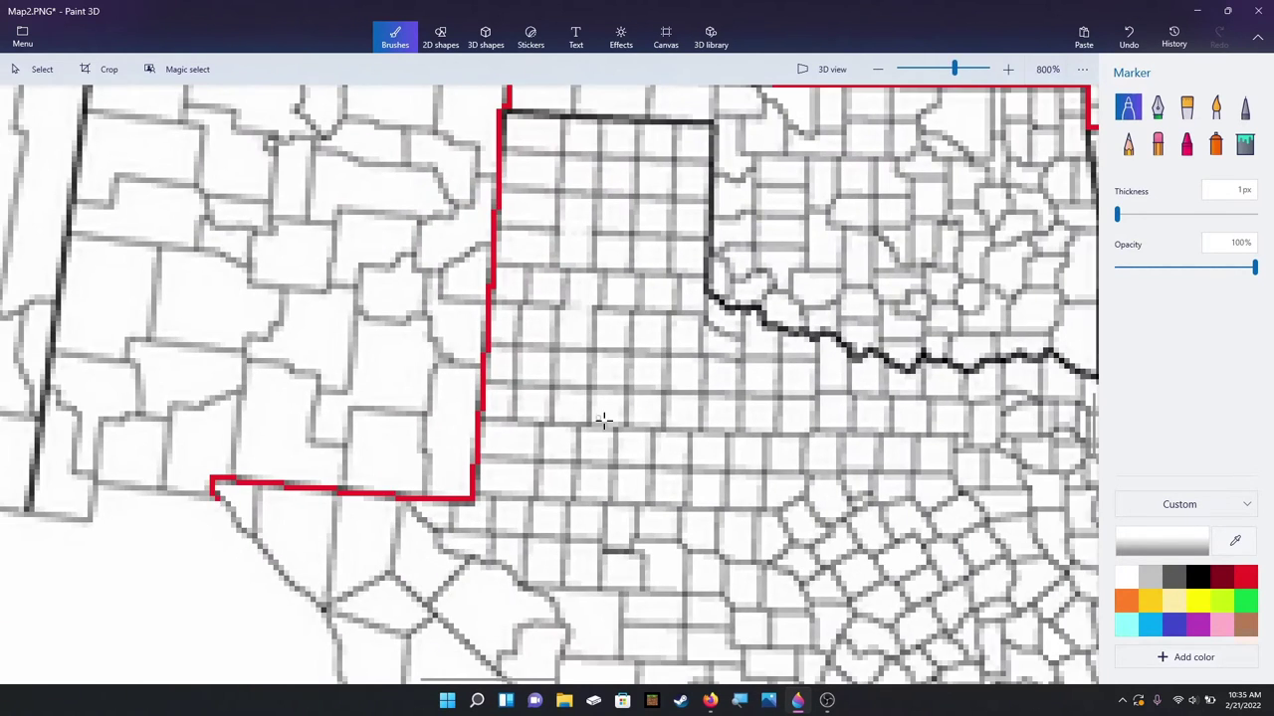
pyautogui.scroll(-1, 597, 235)
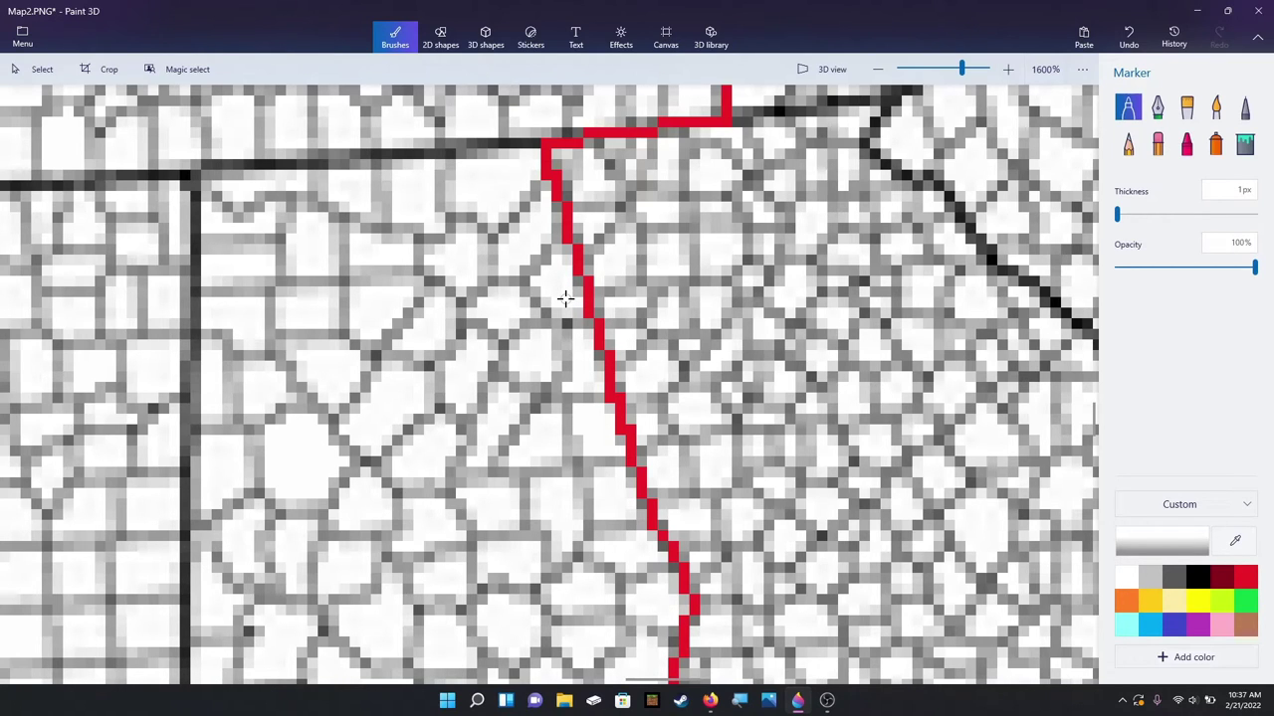
# Step: Sample the light colour beside the red state line and whiten the adjacent grey border pixel
pyautogui.scroll(1, 604, 278)
pyautogui.scroll(-1, 580, 280)
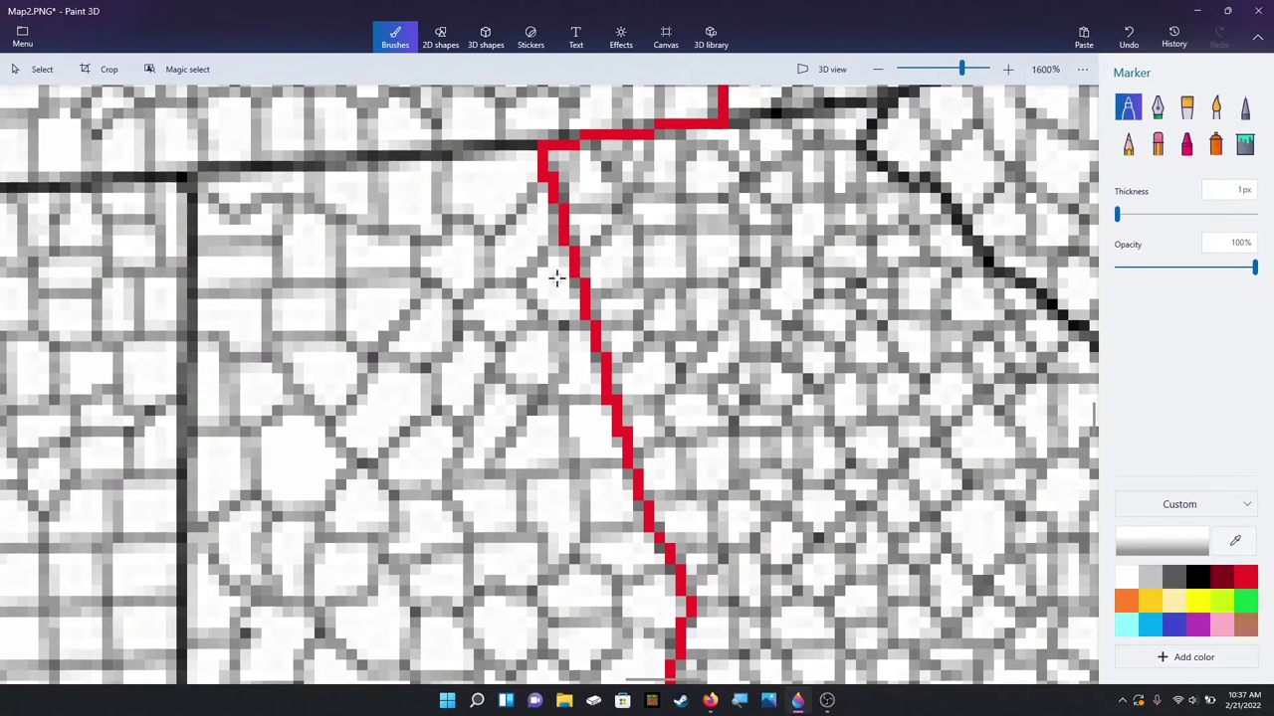
pyautogui.scroll(1, 555, 282)
pyautogui.scroll(-1, 647, 260)
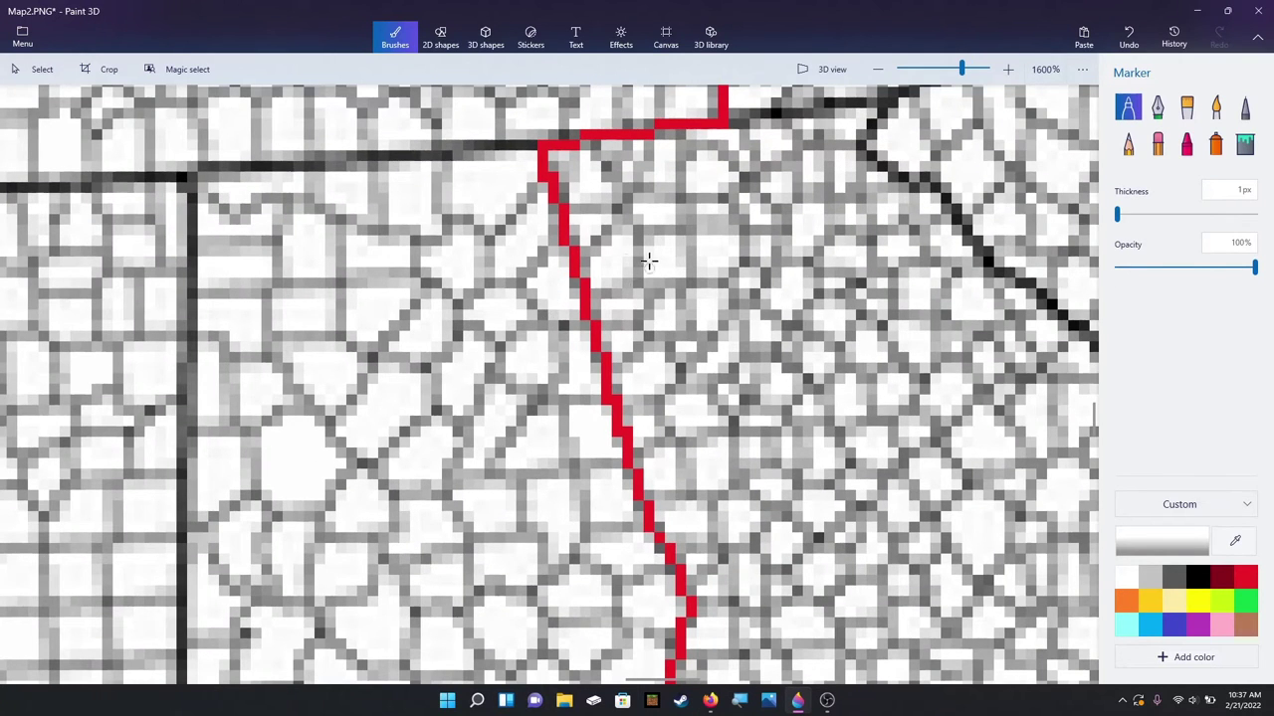
pyautogui.click(1234, 542)
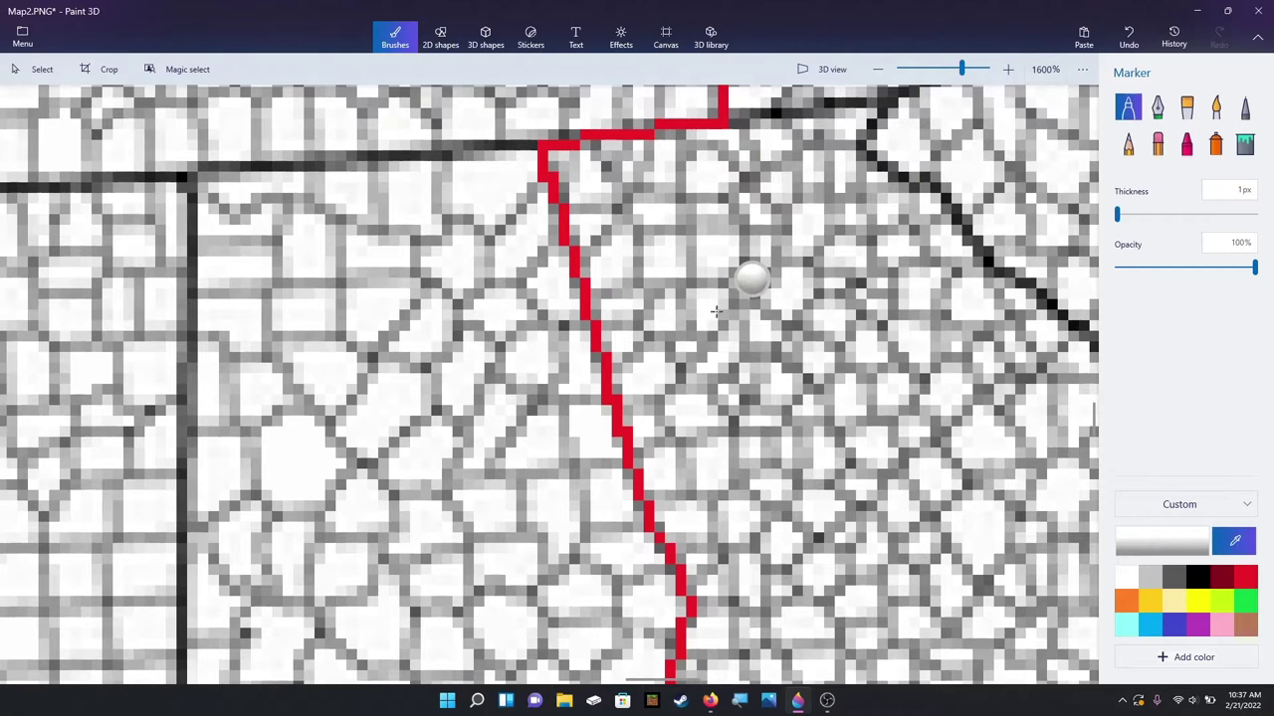
pyautogui.click(526, 258)
pyautogui.scroll(1, 528, 263)
pyautogui.scroll(1, 571, 285)
pyautogui.scroll(-1, 608, 268)
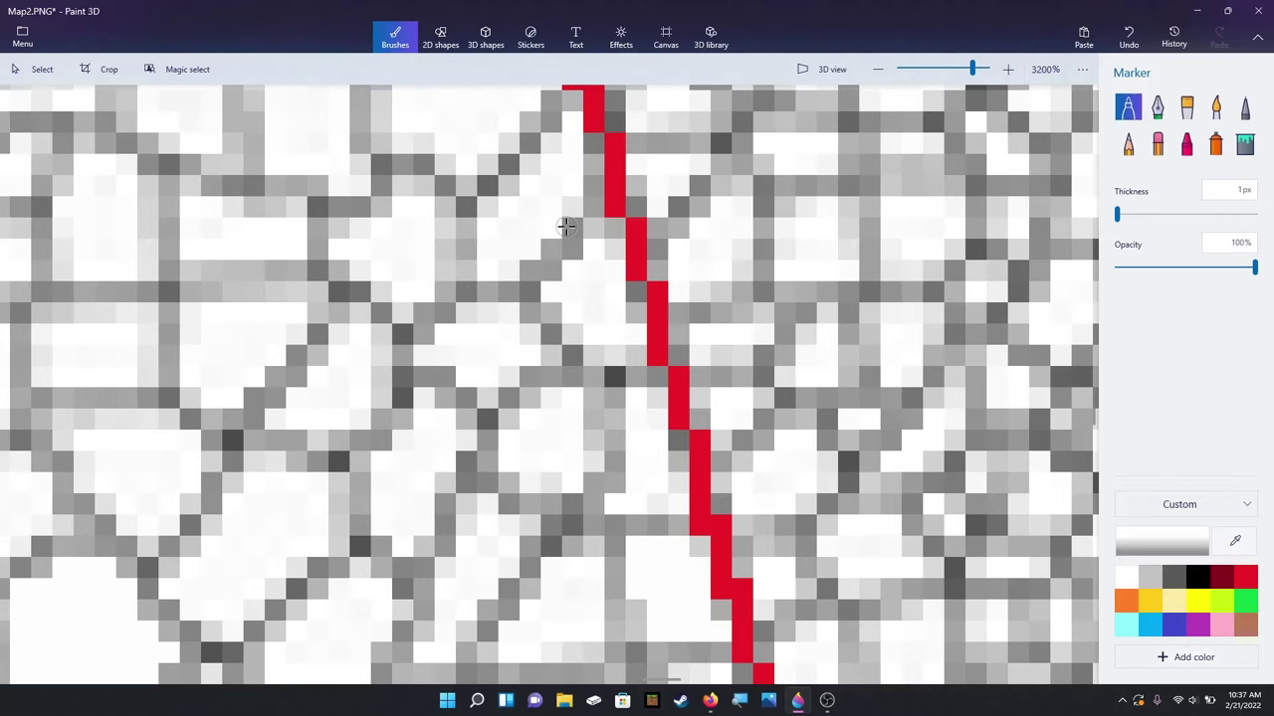
pyautogui.moveTo(551, 249); pyautogui.dragTo(550, 273)
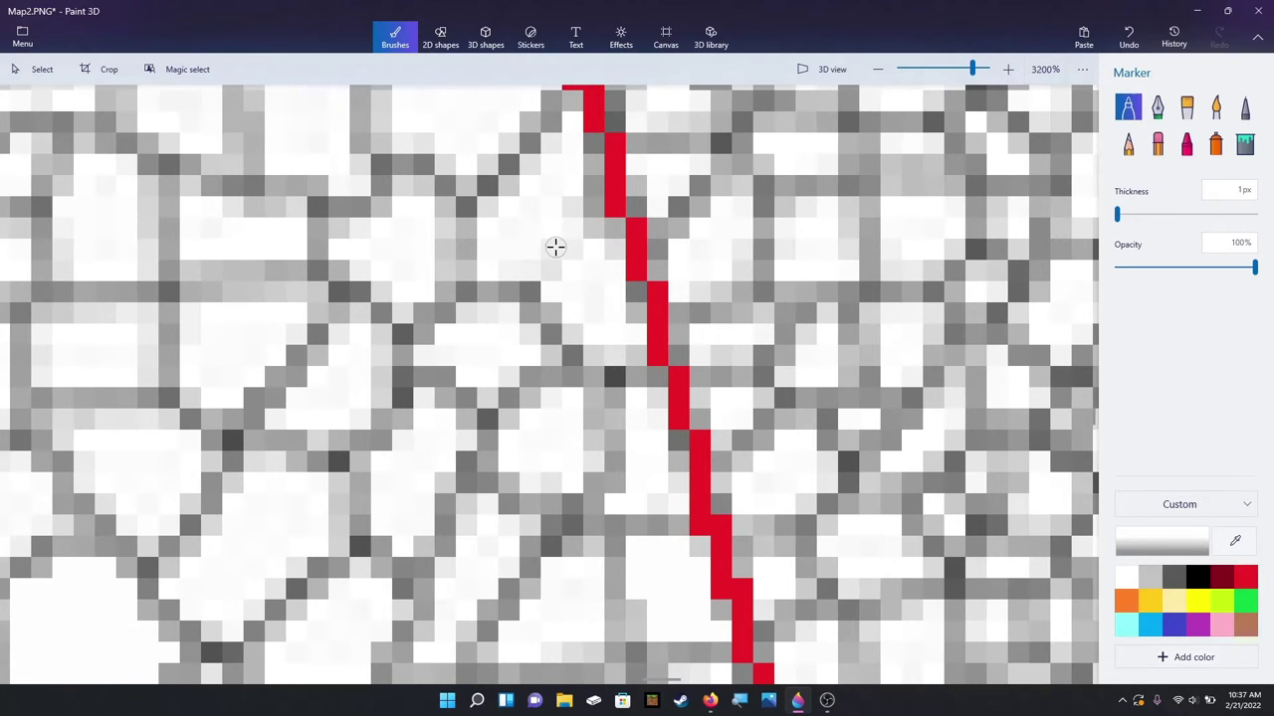
pyautogui.scroll(-2, 608, 273)
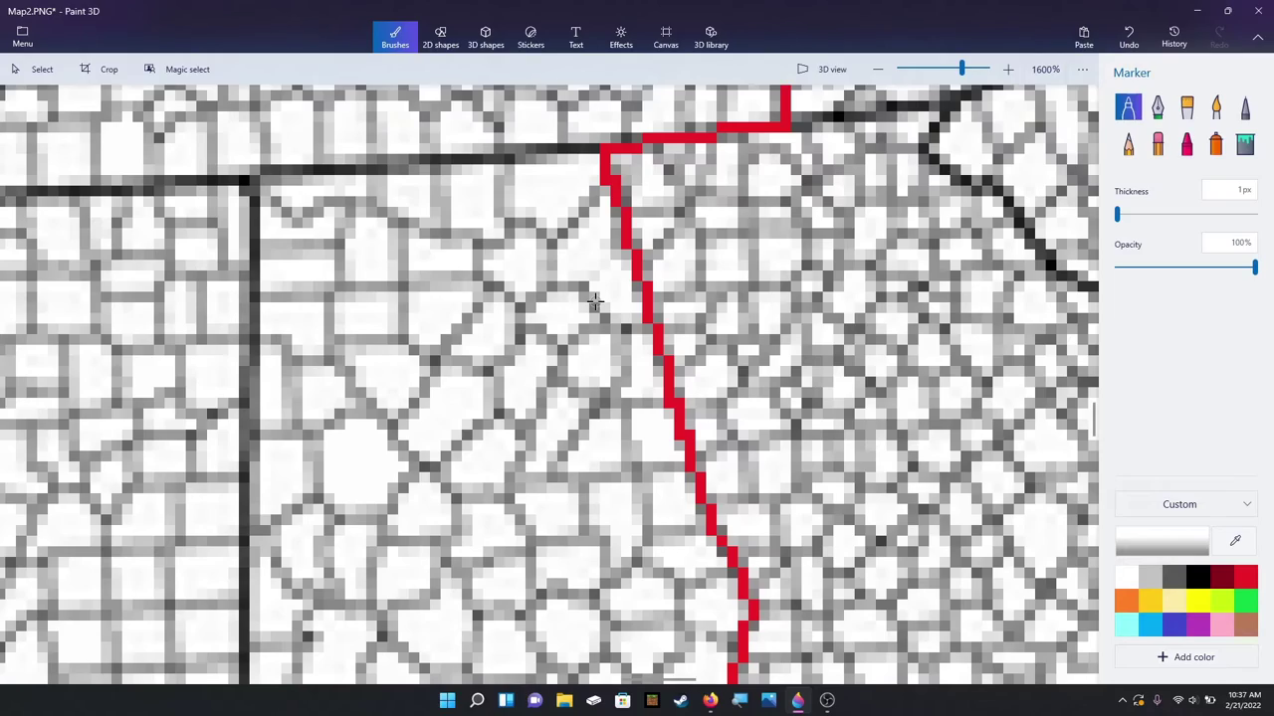
pyautogui.scroll(-8, 594, 301)
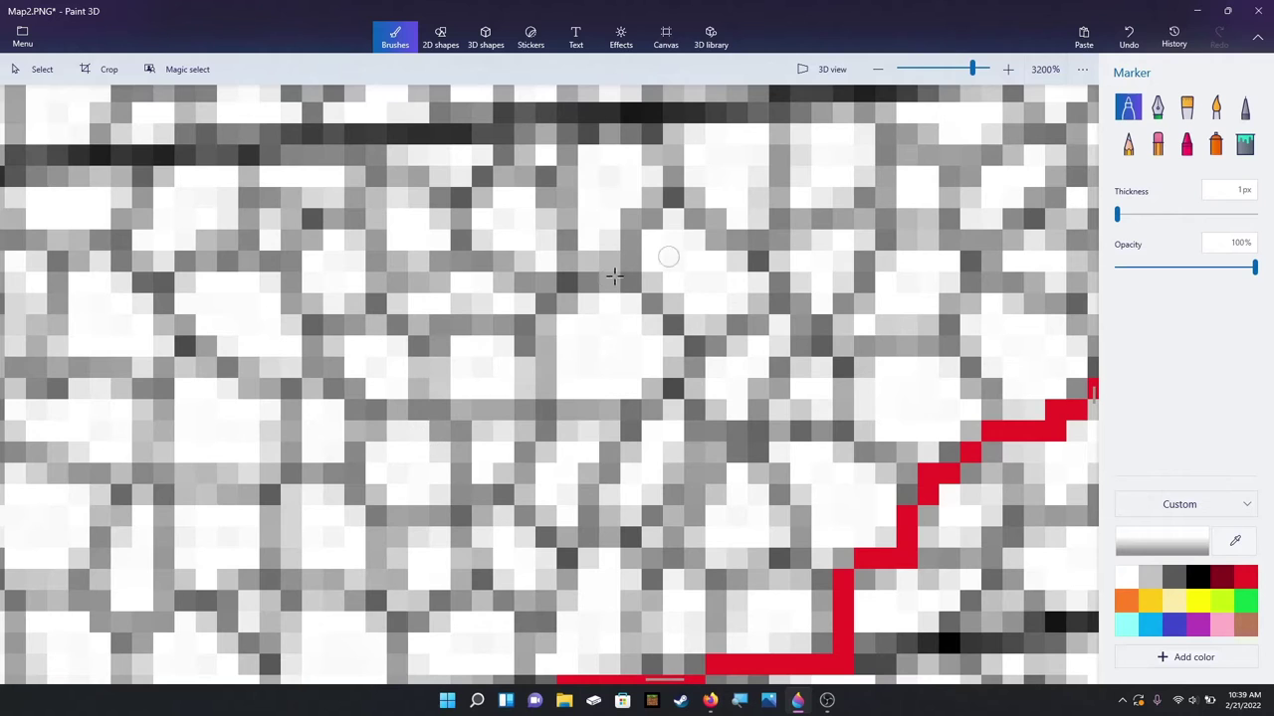
# Step: Eyedrop a light grey from the map, replacing an accidentally sampled dark grey
pyautogui.click(1235, 541)
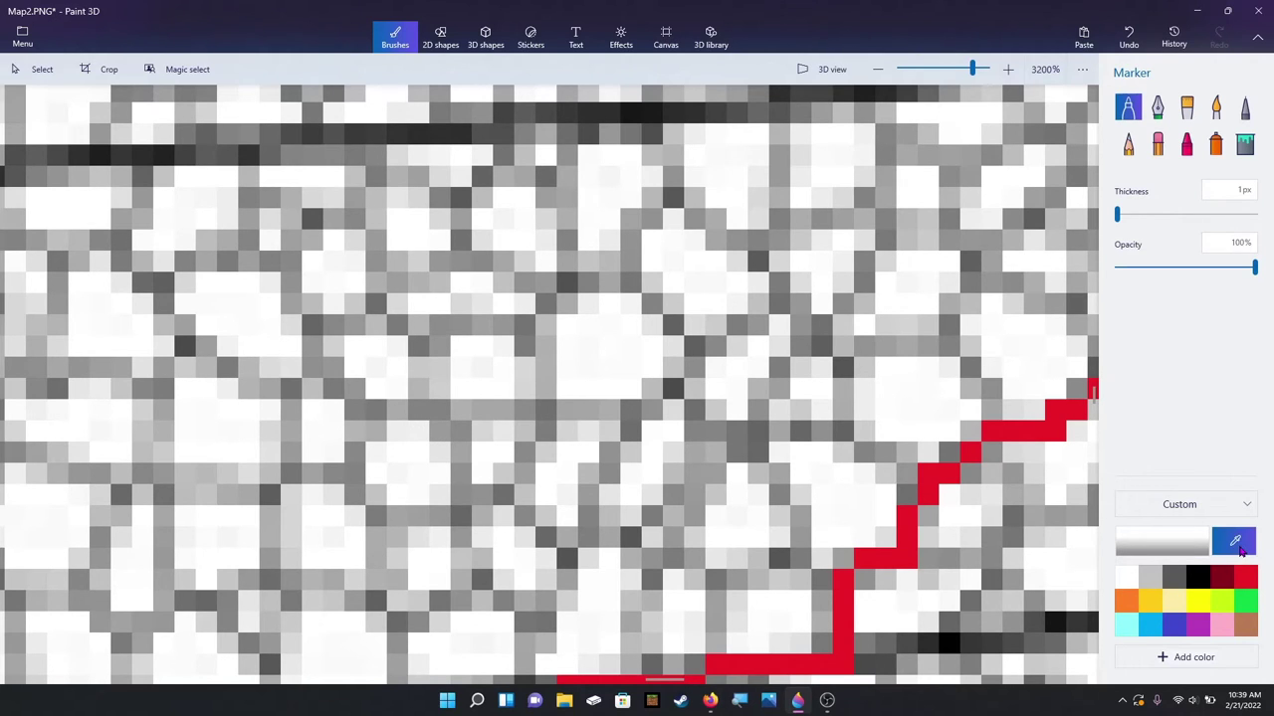
pyautogui.click(677, 327)
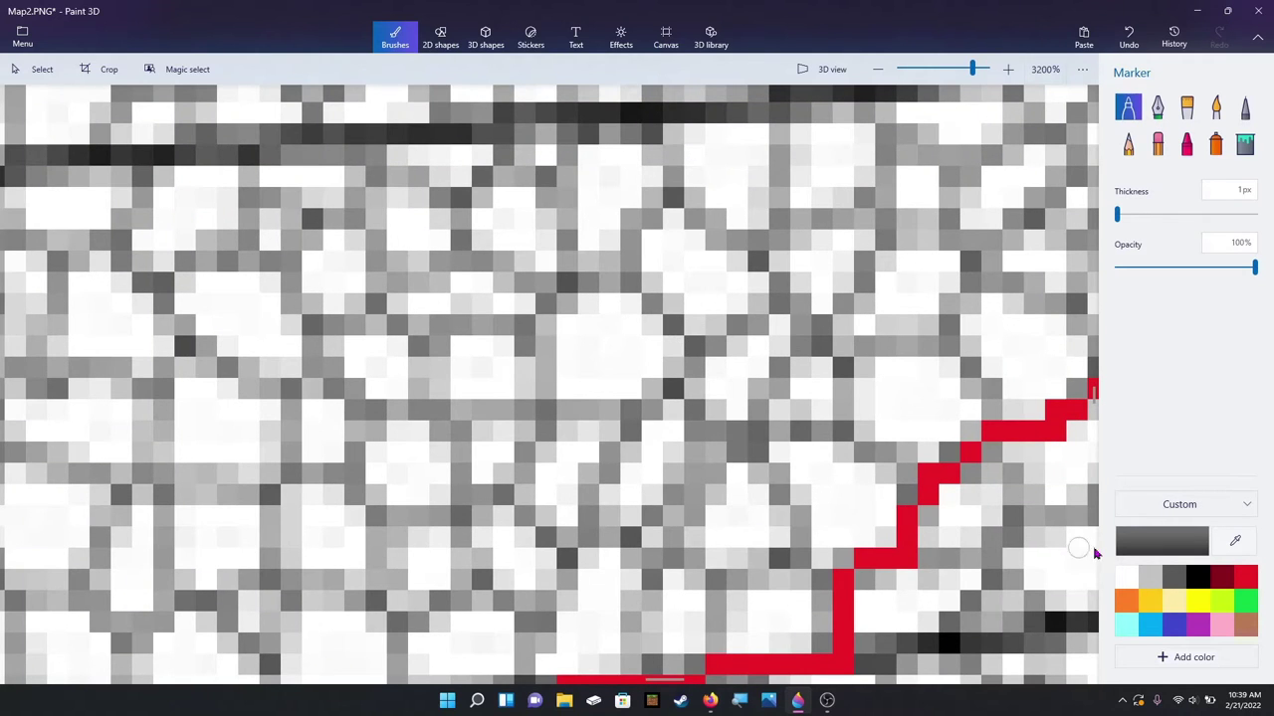
pyautogui.click(1235, 540)
pyautogui.click(694, 287)
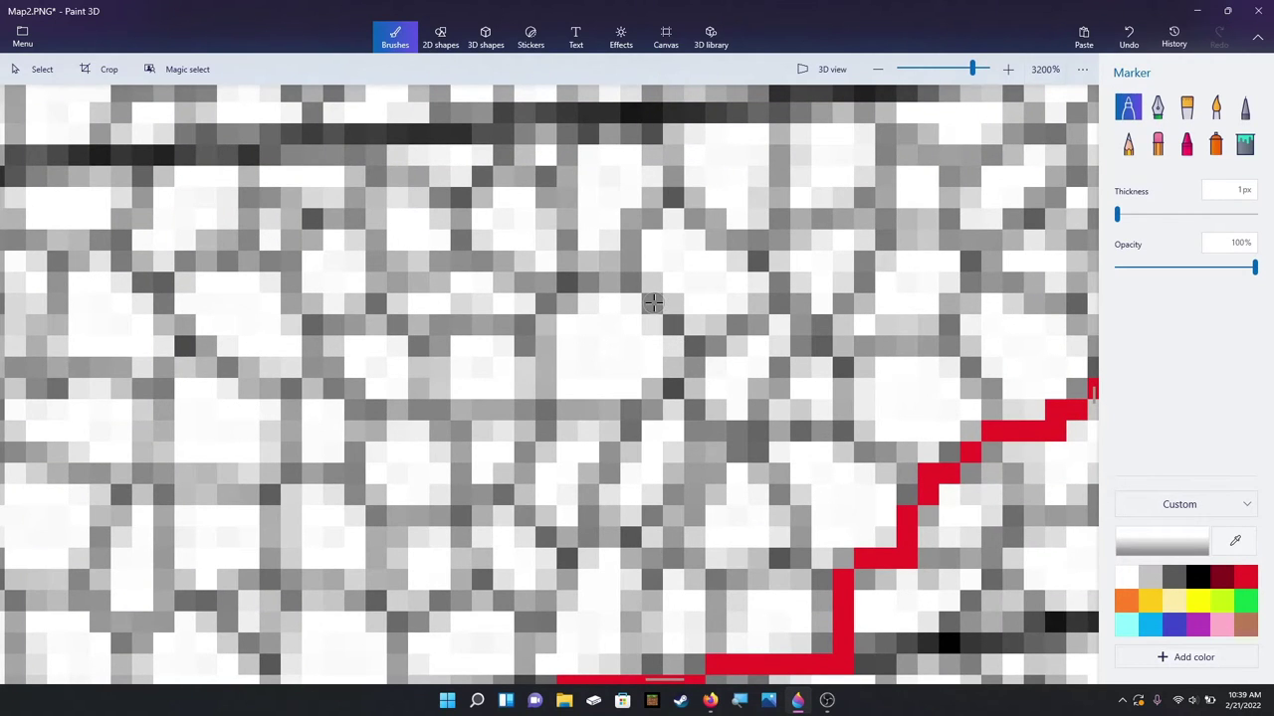
# Step: Lighten two county-border pixels with the light grey marker
pyautogui.click(653, 302)
pyautogui.click(671, 328)
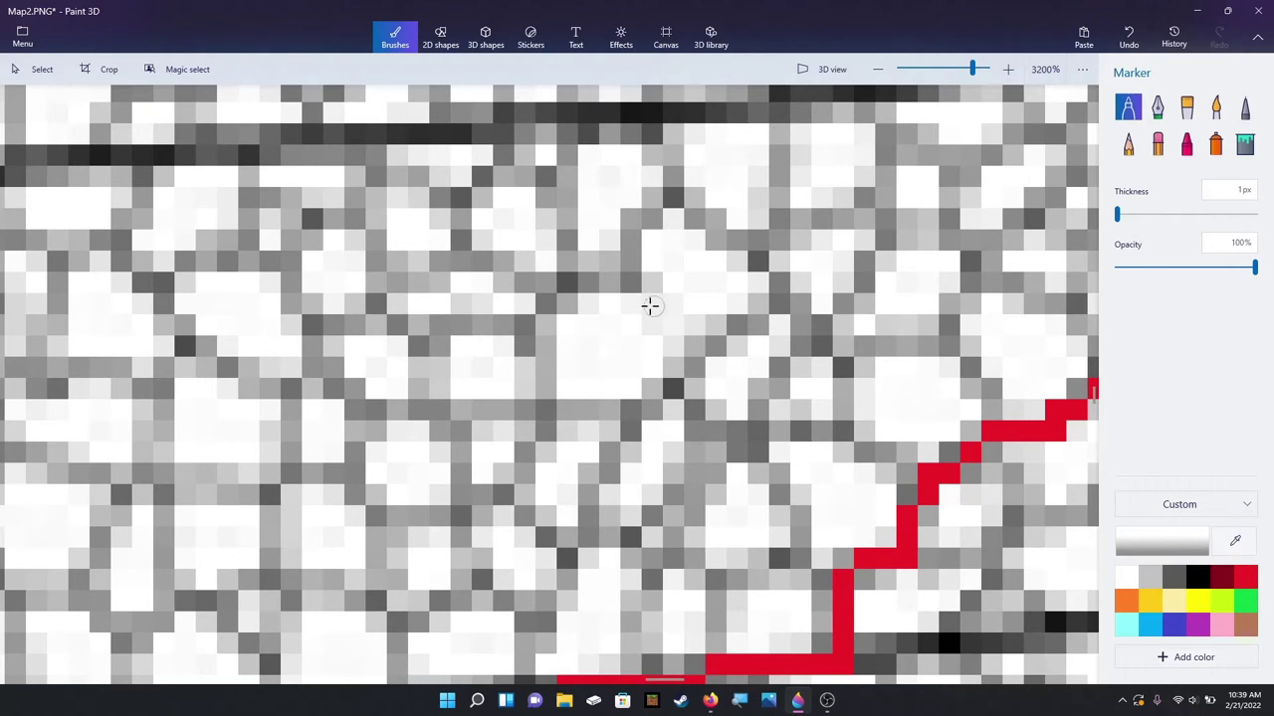
pyautogui.scroll(-4, 655, 341)
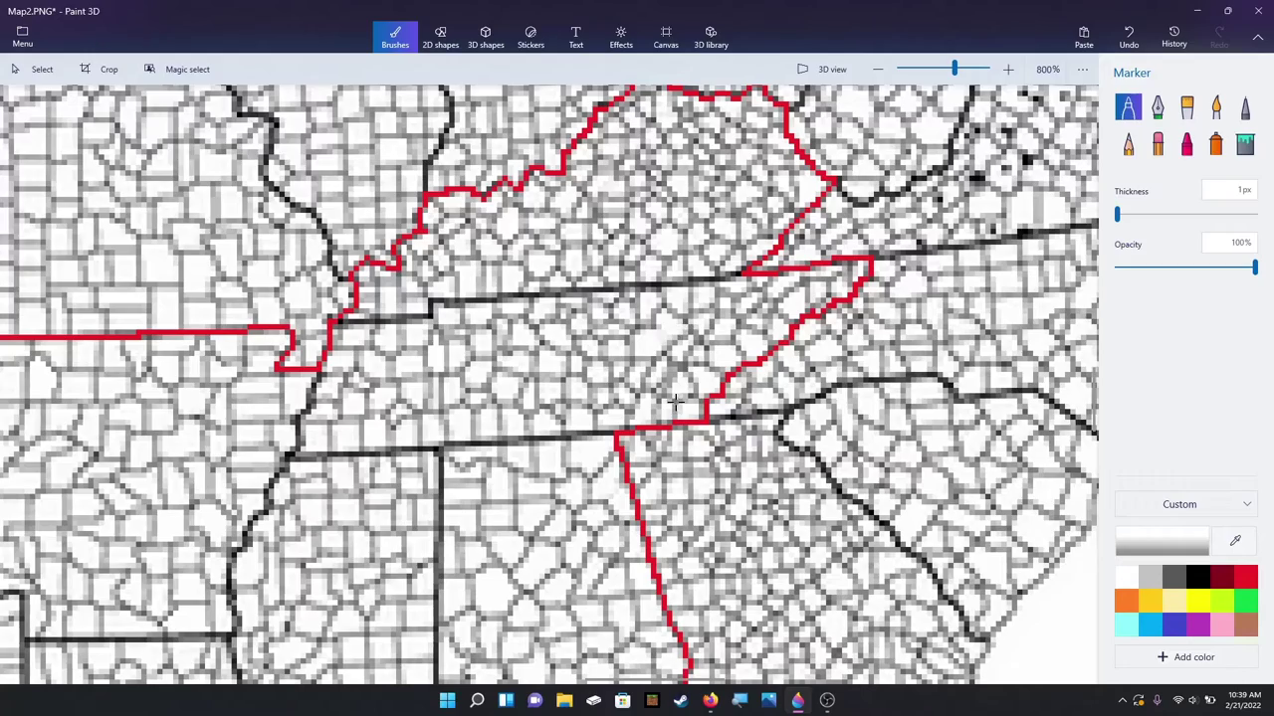
pyautogui.scroll(-1, 674, 401)
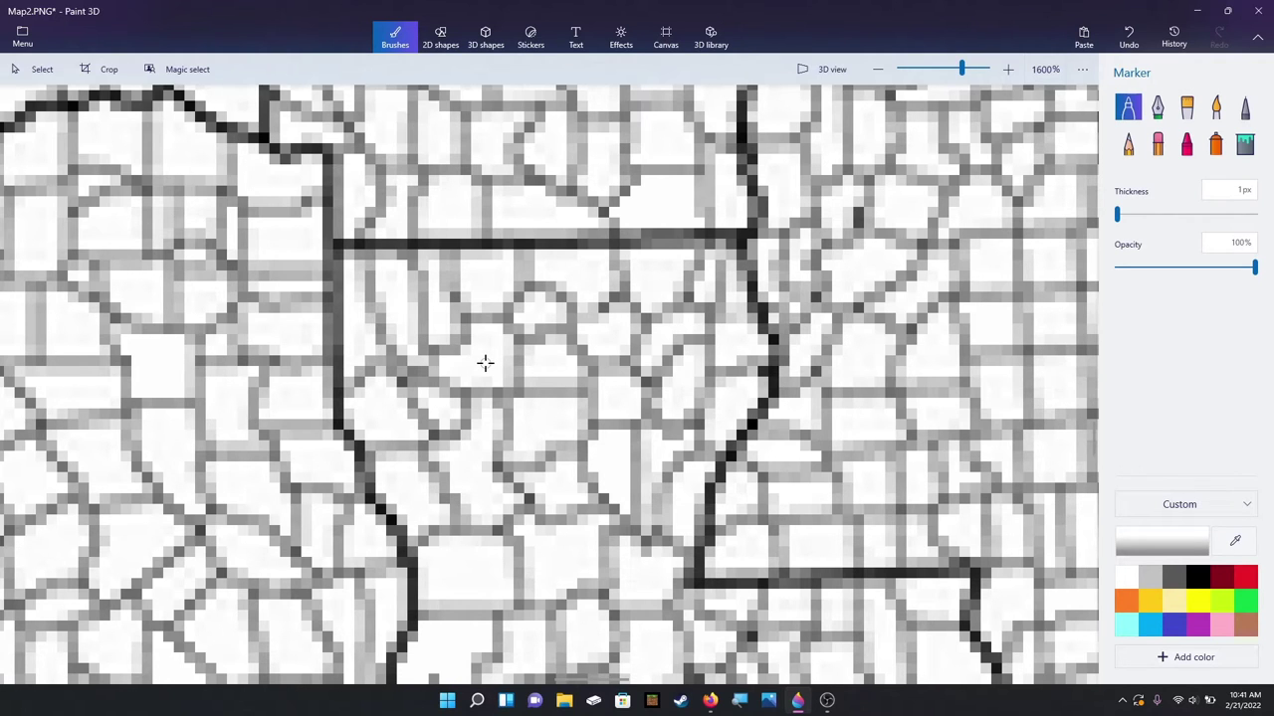
# Step: Sample a light county colour and paint the vertical grey border column out with the 1px Marker
pyautogui.scroll(2, 481, 360)
pyautogui.scroll(-2, 478, 355)
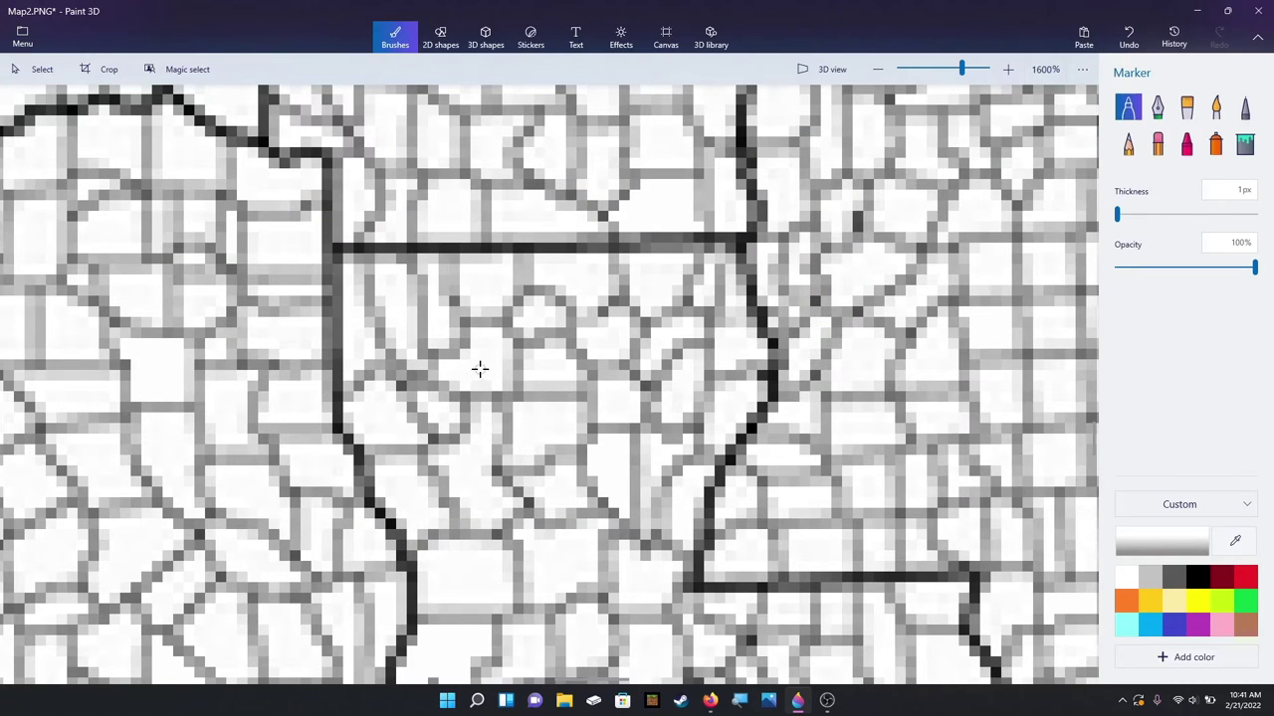
pyautogui.click(1234, 542)
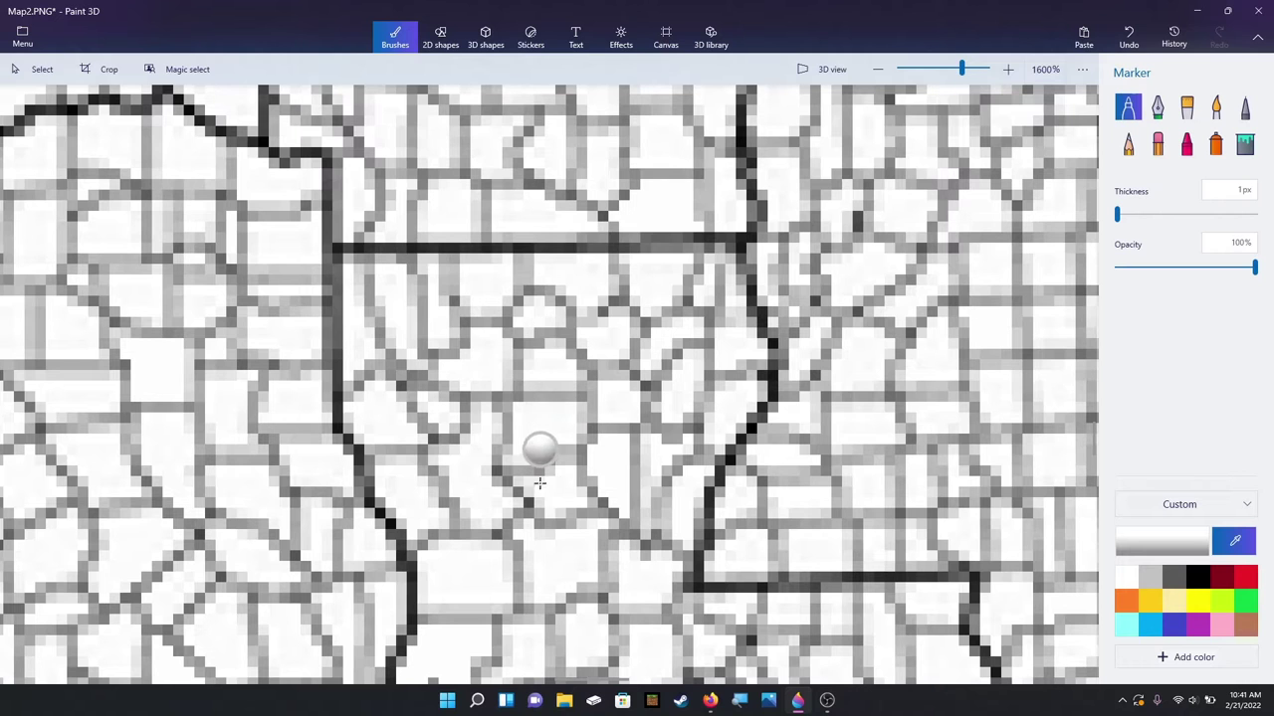
pyautogui.click(526, 372)
pyautogui.scroll(4, 527, 372)
pyautogui.moveTo(464, 374); pyautogui.dragTo(461, 477)
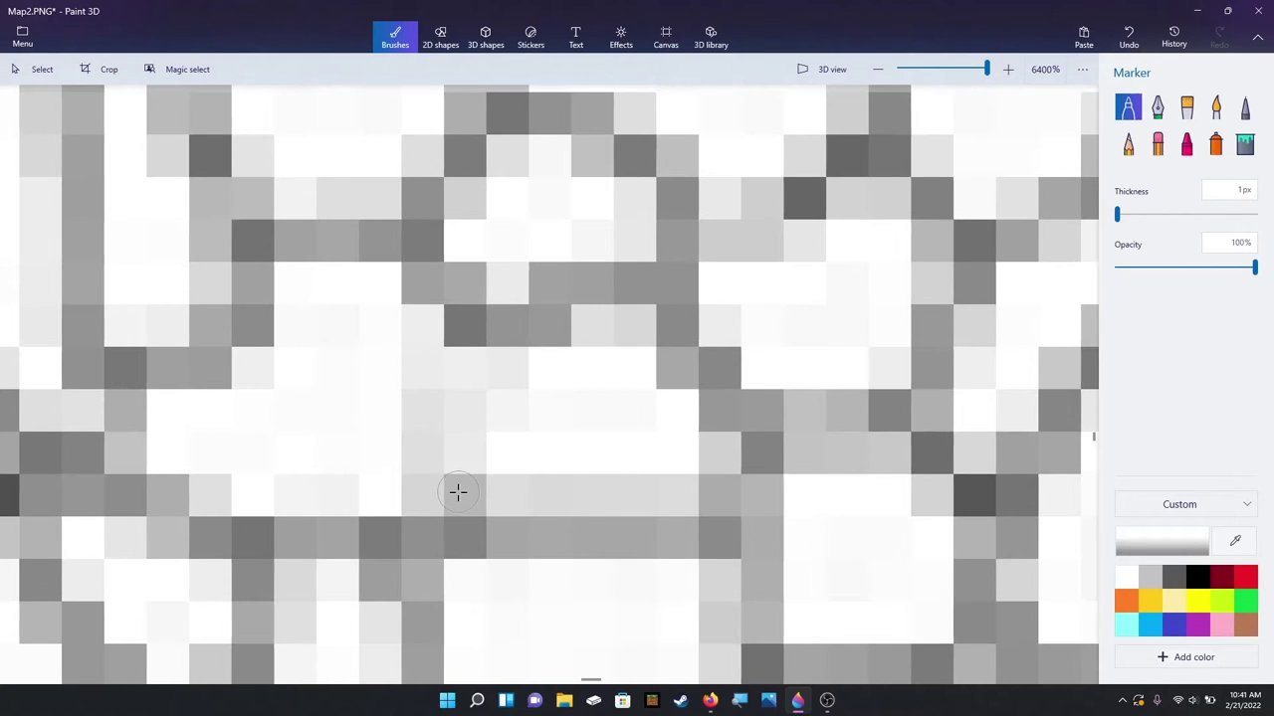
pyautogui.scroll(-4, 482, 453)
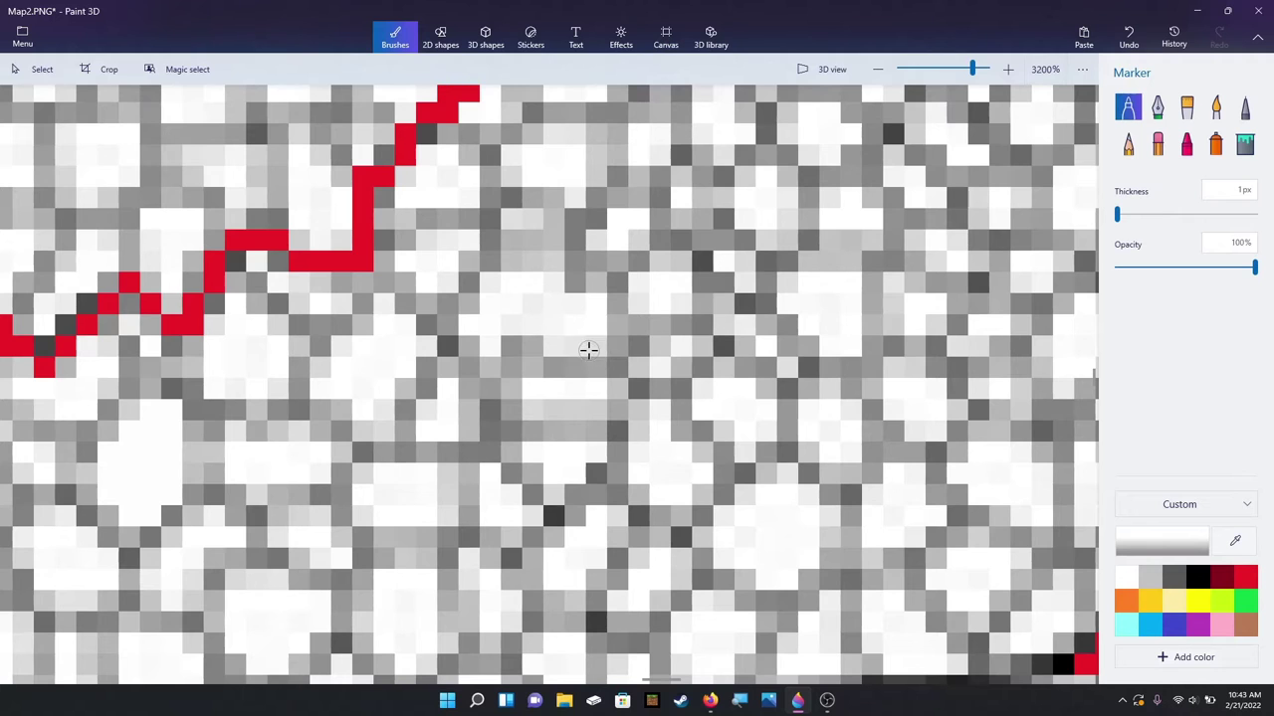
# Step: Eyedrop a light colour from inside a county on the map
pyautogui.scroll(1, 549, 361)
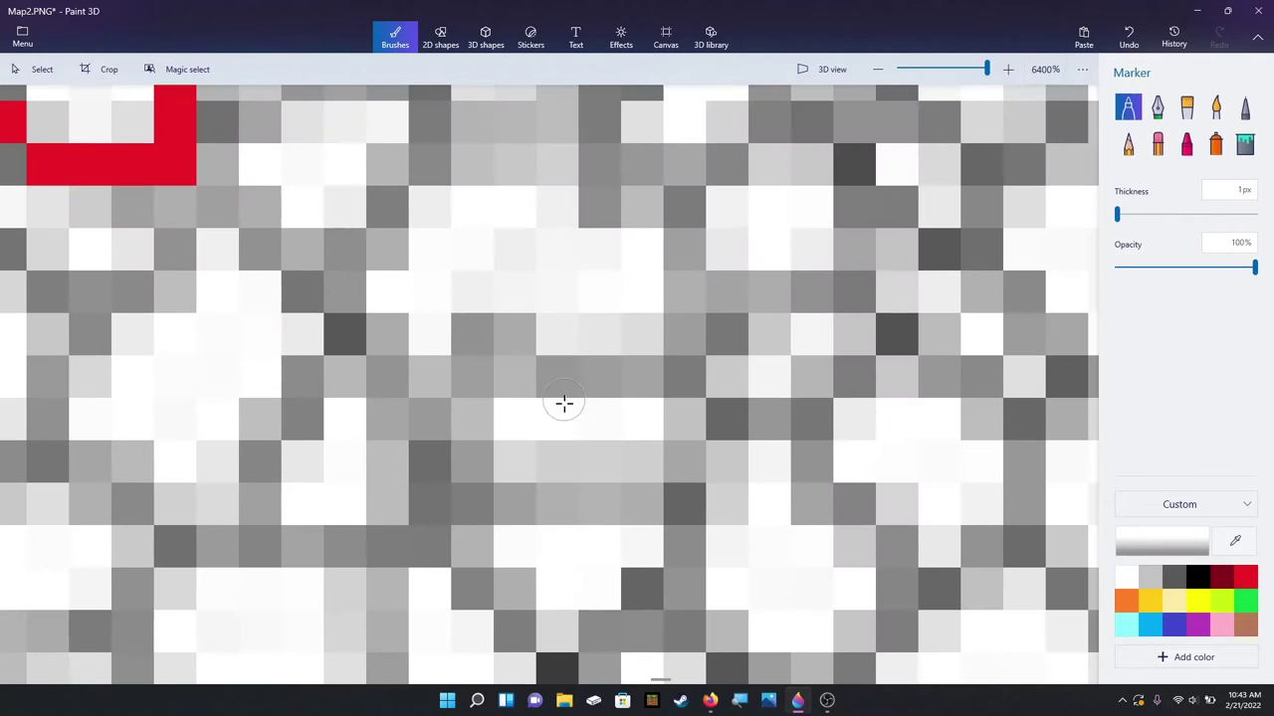
pyautogui.click(1235, 540)
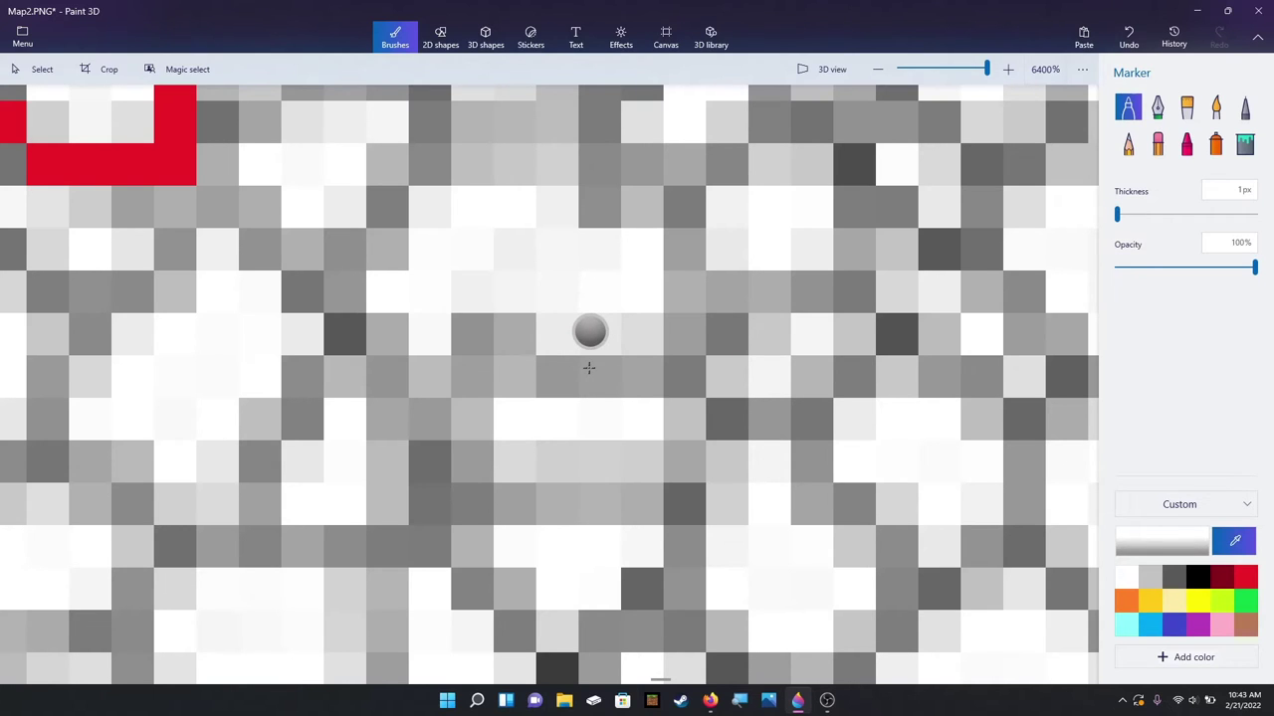
pyautogui.click(550, 423)
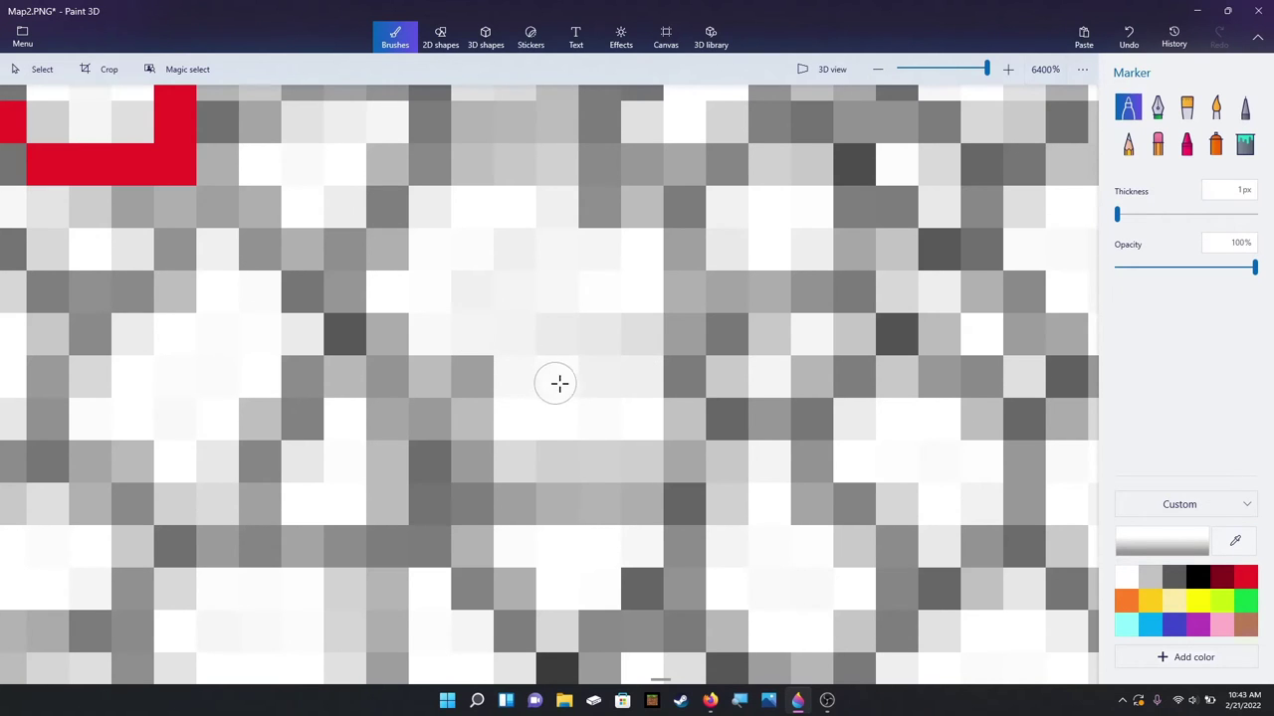
# Step: Zoom out to 300% over the eastern US, then back in to 3200% on new county lines
pyautogui.scroll(-1, 562, 384)
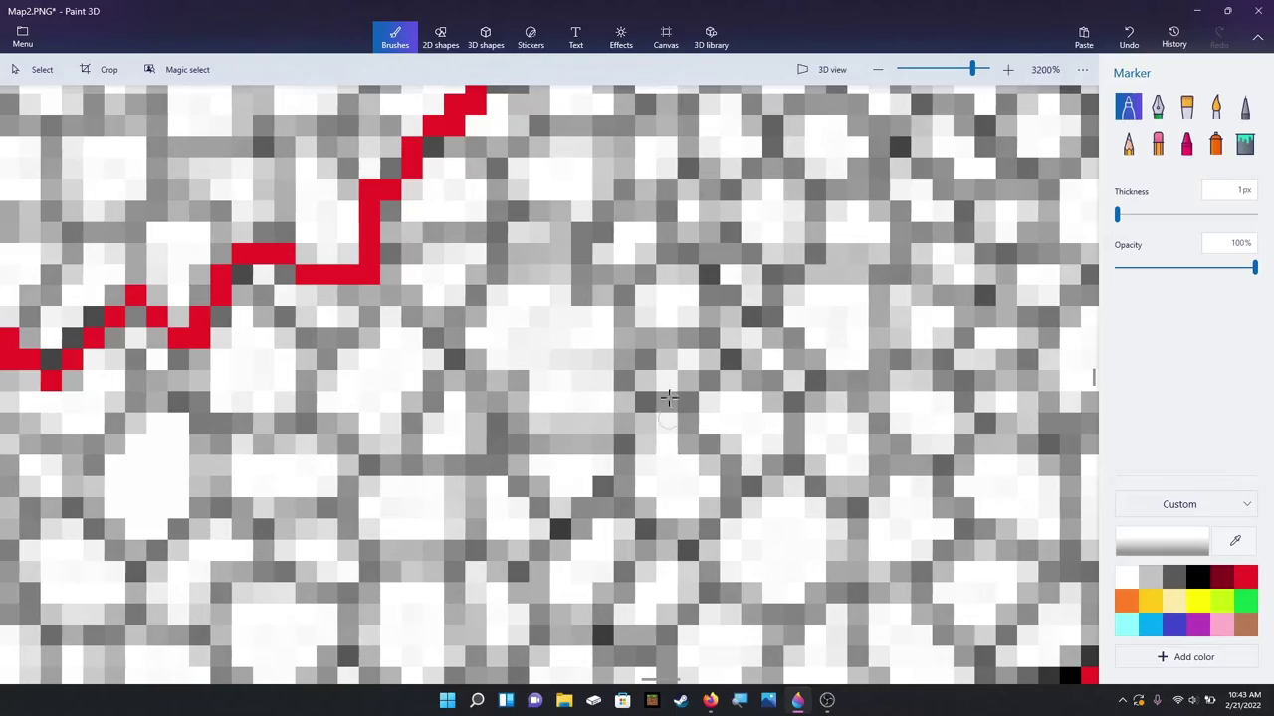
pyautogui.scroll(-4, 665, 379)
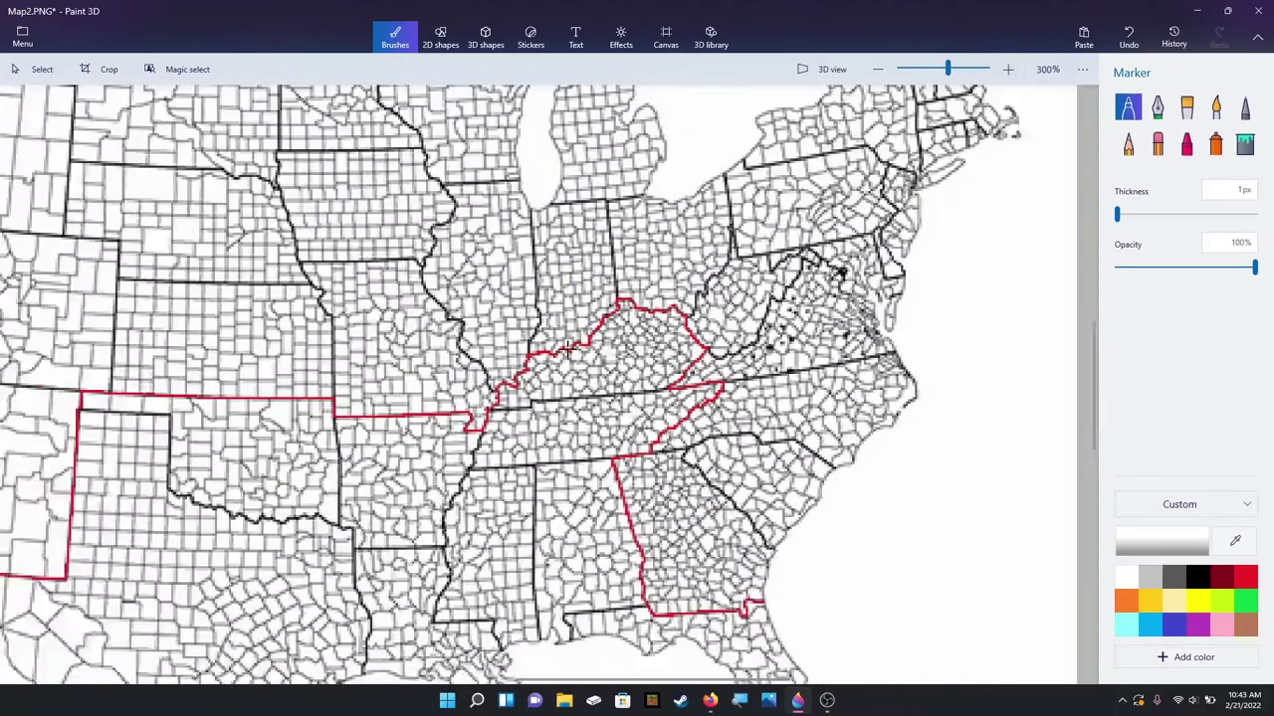
pyautogui.scroll(3, 567, 346)
pyautogui.scroll(-1, 602, 386)
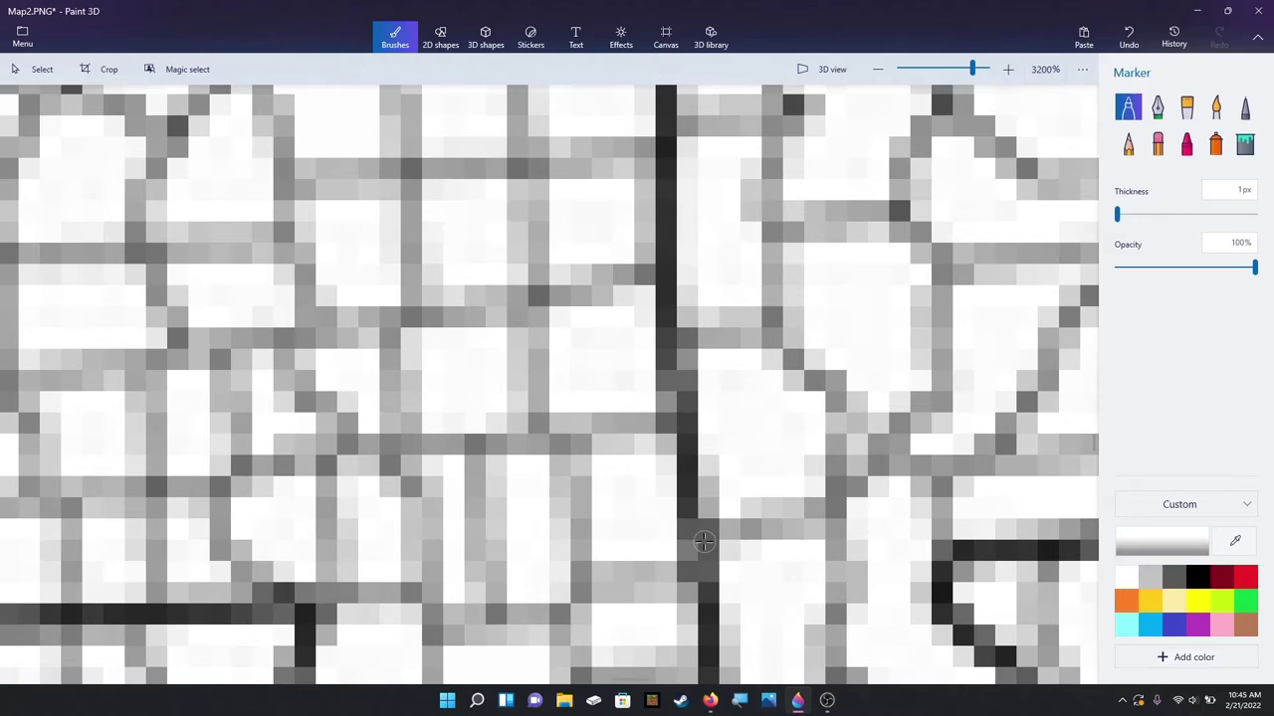
# Step: Sample the near-white background and paint over the short grey border beside the black state line
pyautogui.scroll(-2, 704, 542)
pyautogui.scroll(-2, 684, 642)
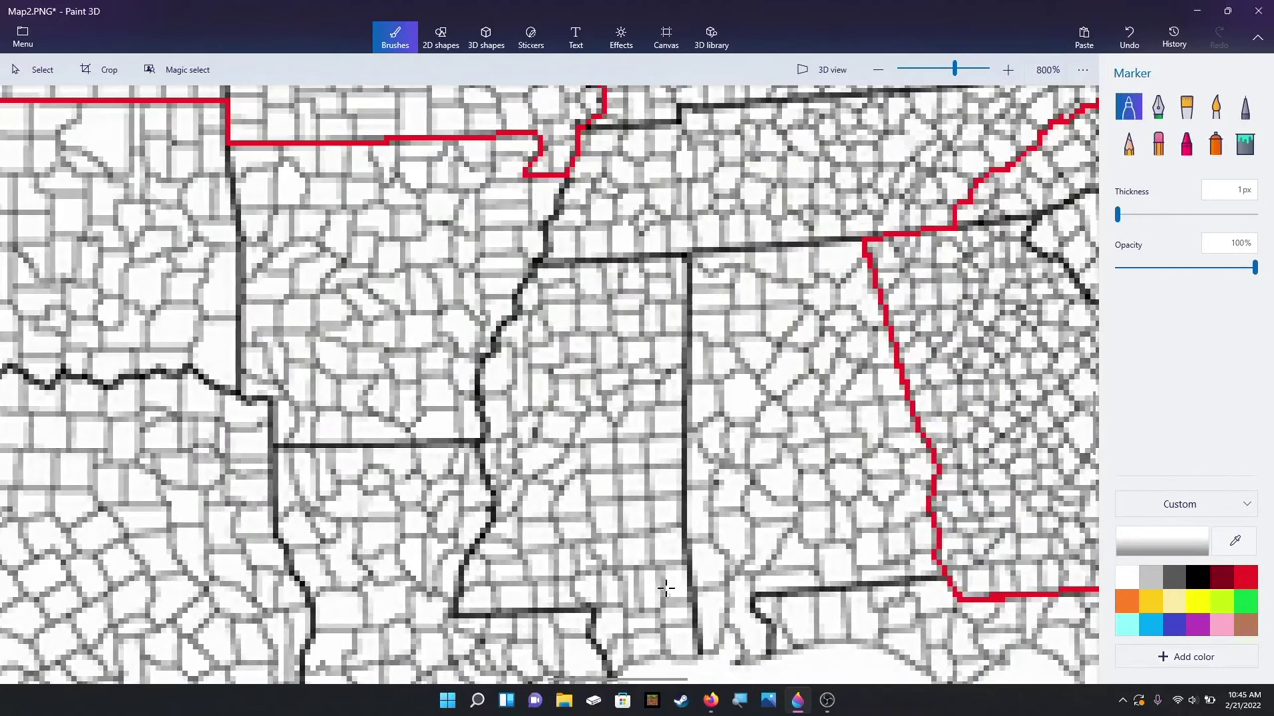
pyautogui.scroll(4, 665, 585)
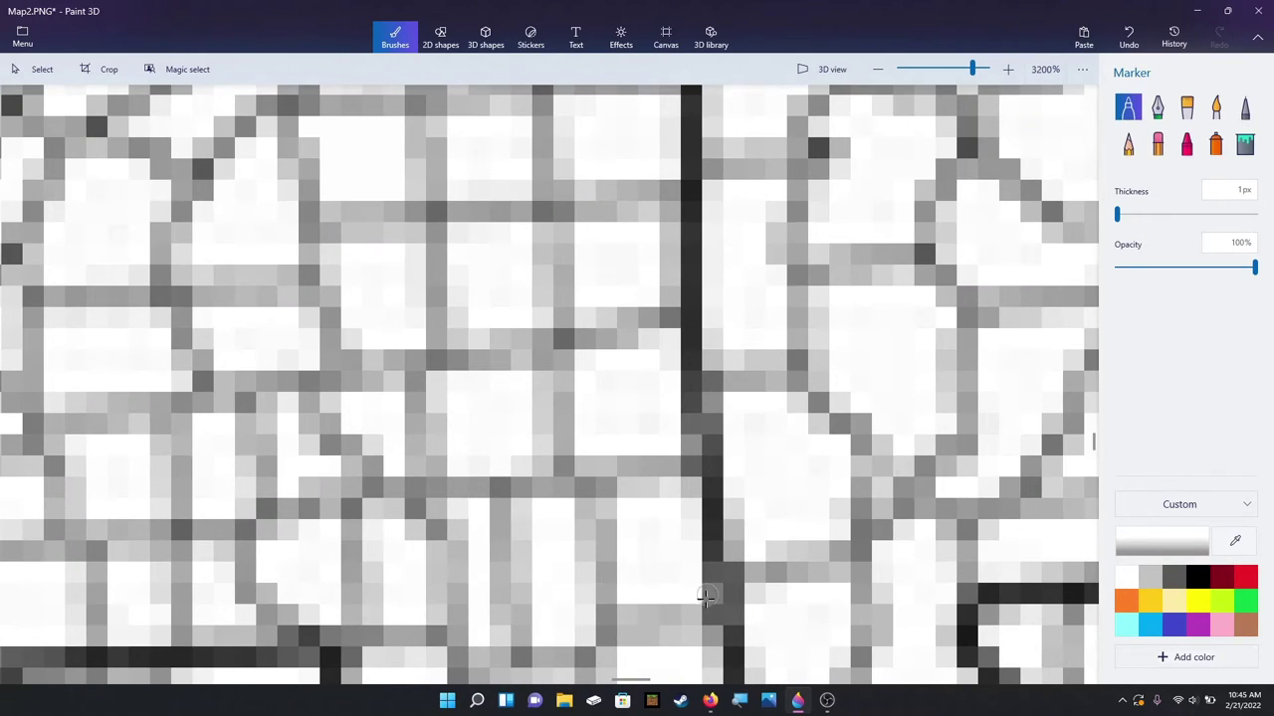
pyautogui.click(1235, 541)
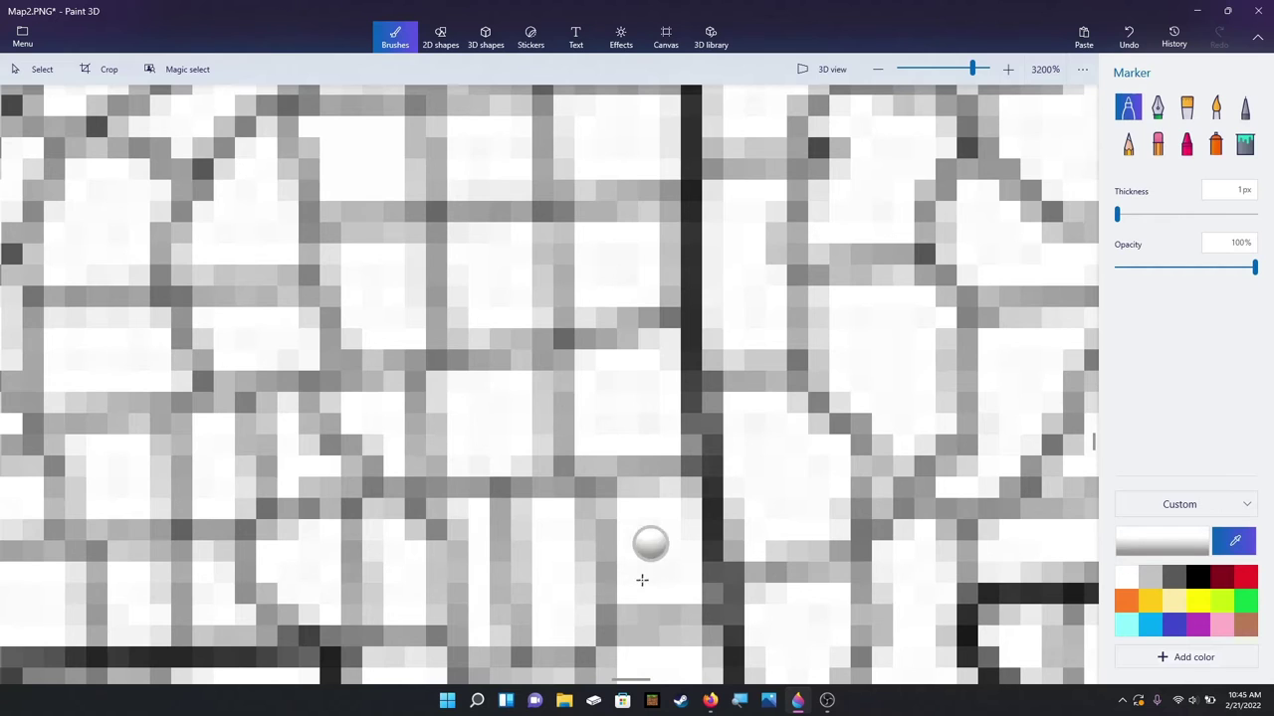
pyautogui.click(558, 582)
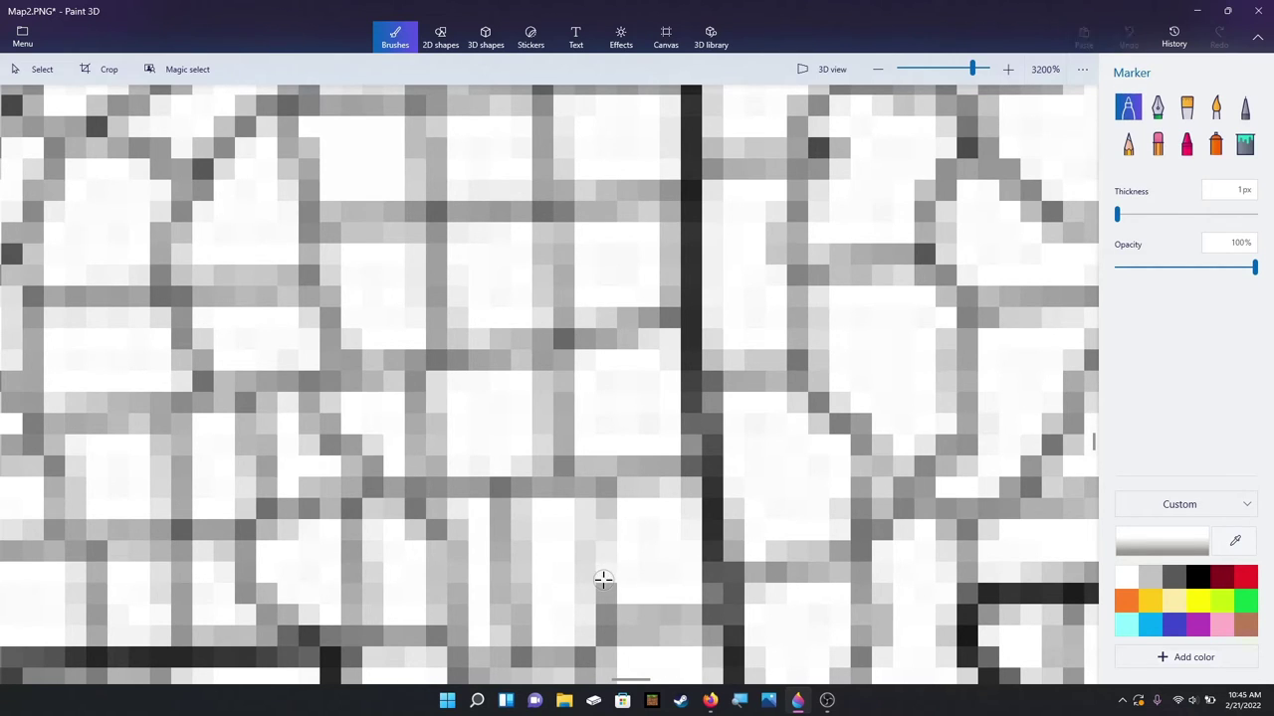
pyautogui.moveTo(603, 580)
pyautogui.mouseDown()
pyautogui.moveTo(608, 557)
pyautogui.moveTo(591, 557)
pyautogui.moveTo(608, 528)
pyautogui.moveTo(588, 538)
pyautogui.mouseUp()
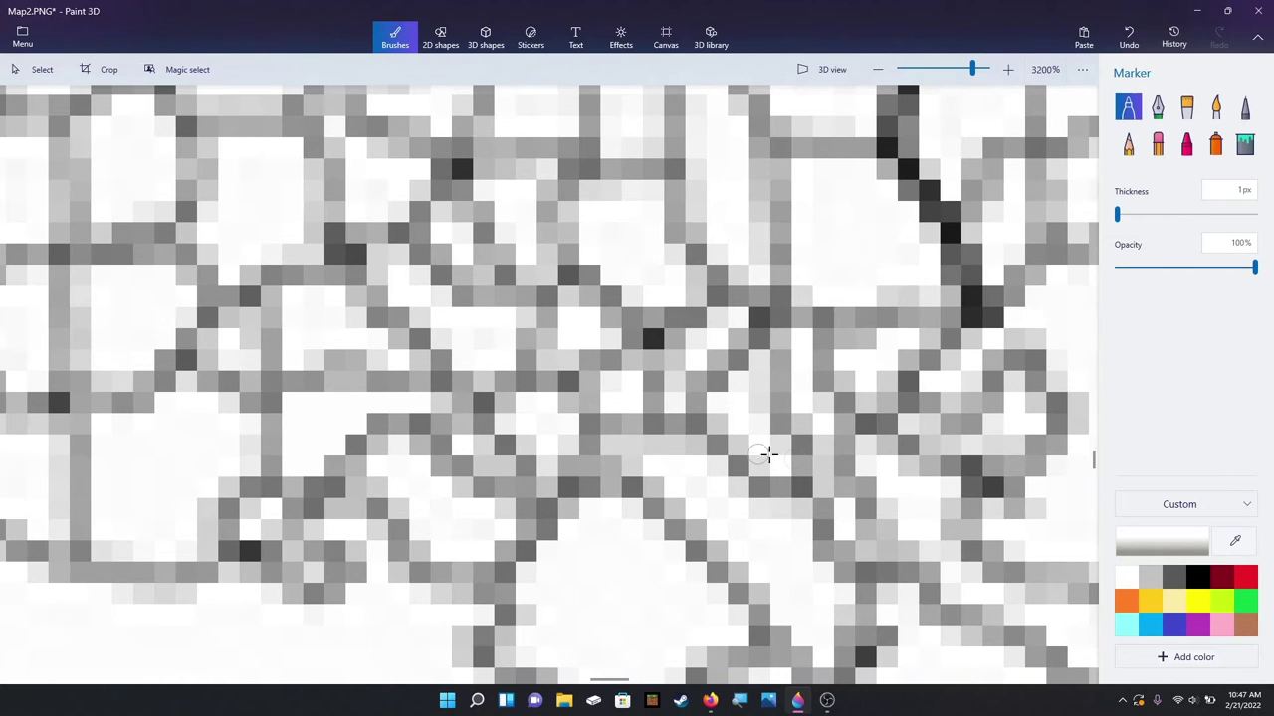
# Step: Sample near-white from the map and paint over the short vertical grey county border
pyautogui.click(1235, 540)
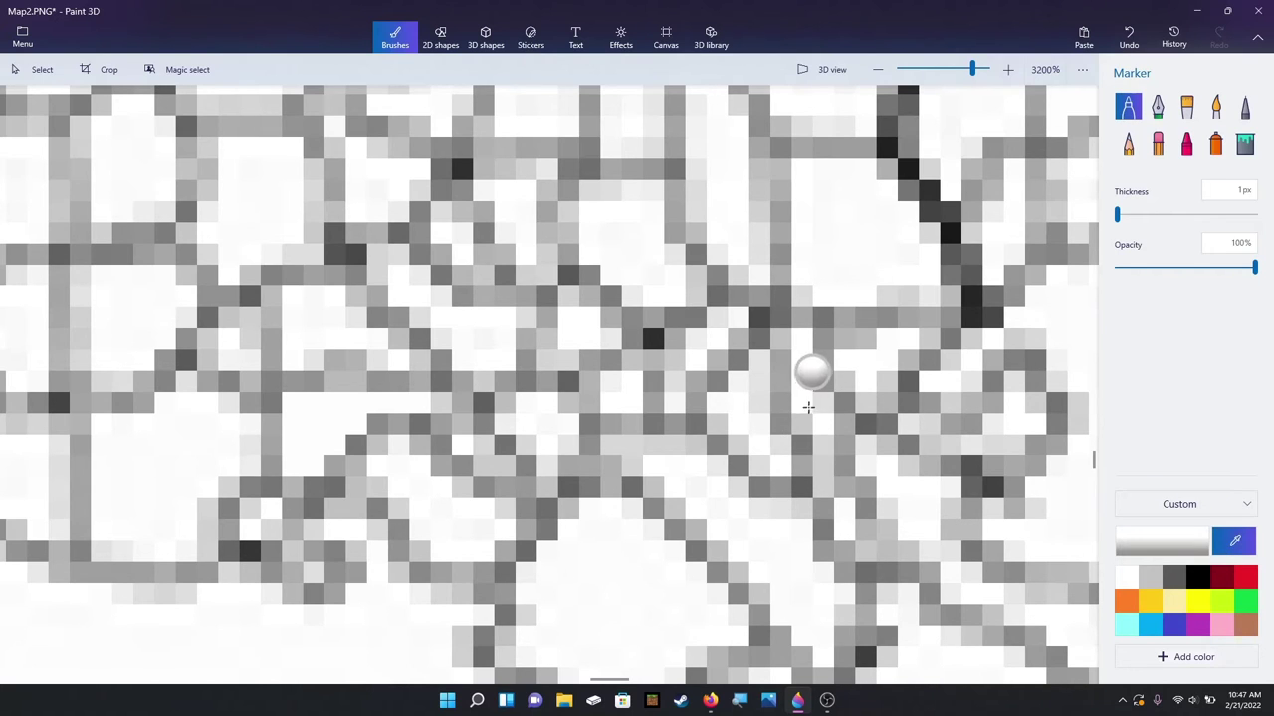
pyautogui.click(782, 416)
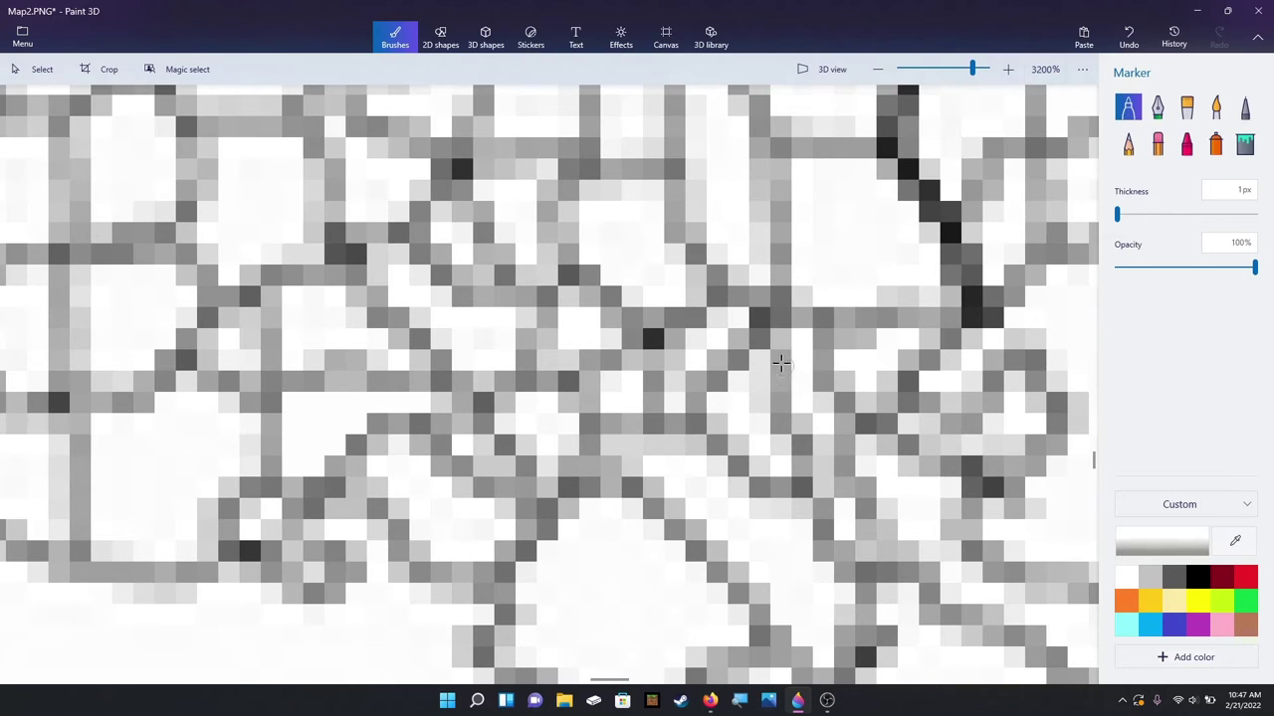
pyautogui.moveTo(780, 362)
pyautogui.mouseDown()
pyautogui.moveTo(776, 422)
pyautogui.moveTo(799, 424)
pyautogui.moveTo(800, 478)
pyautogui.moveTo(799, 459)
pyautogui.moveTo(782, 458)
pyautogui.mouseUp()
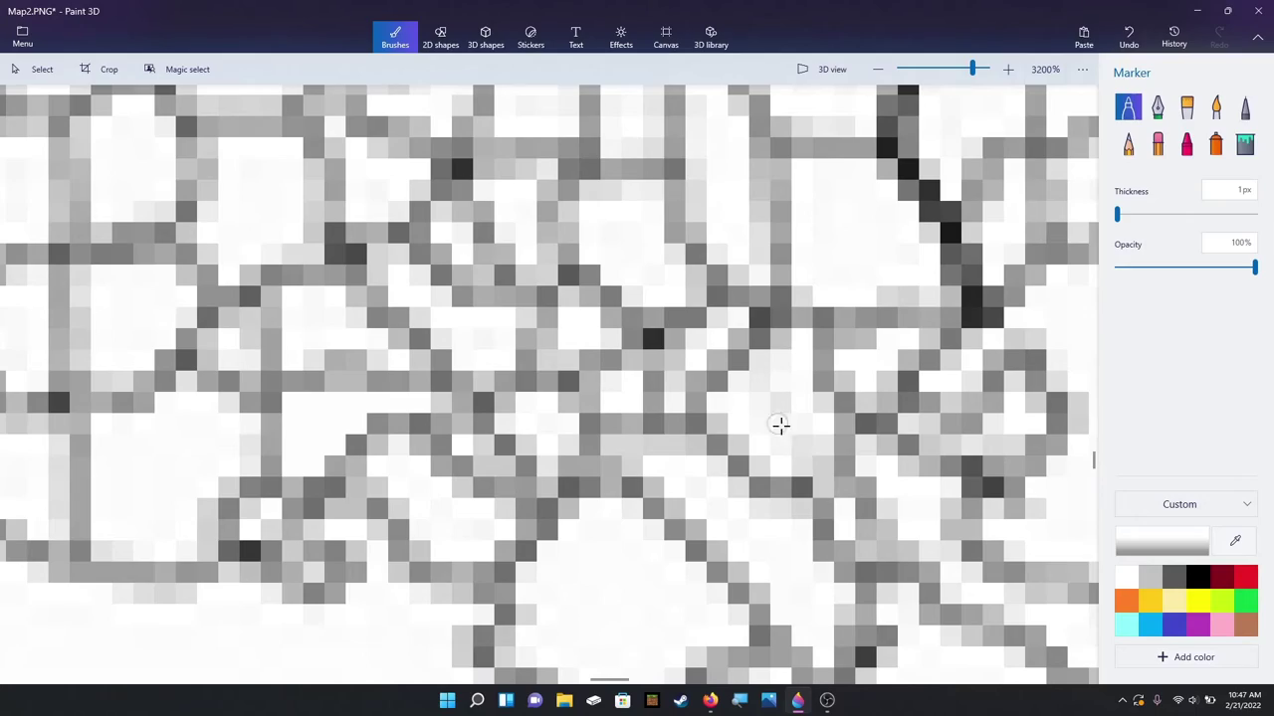
# Step: Zoom out to the whole map, then back in to 3200% where the black state line turns
pyautogui.scroll(-5, 835, 456)
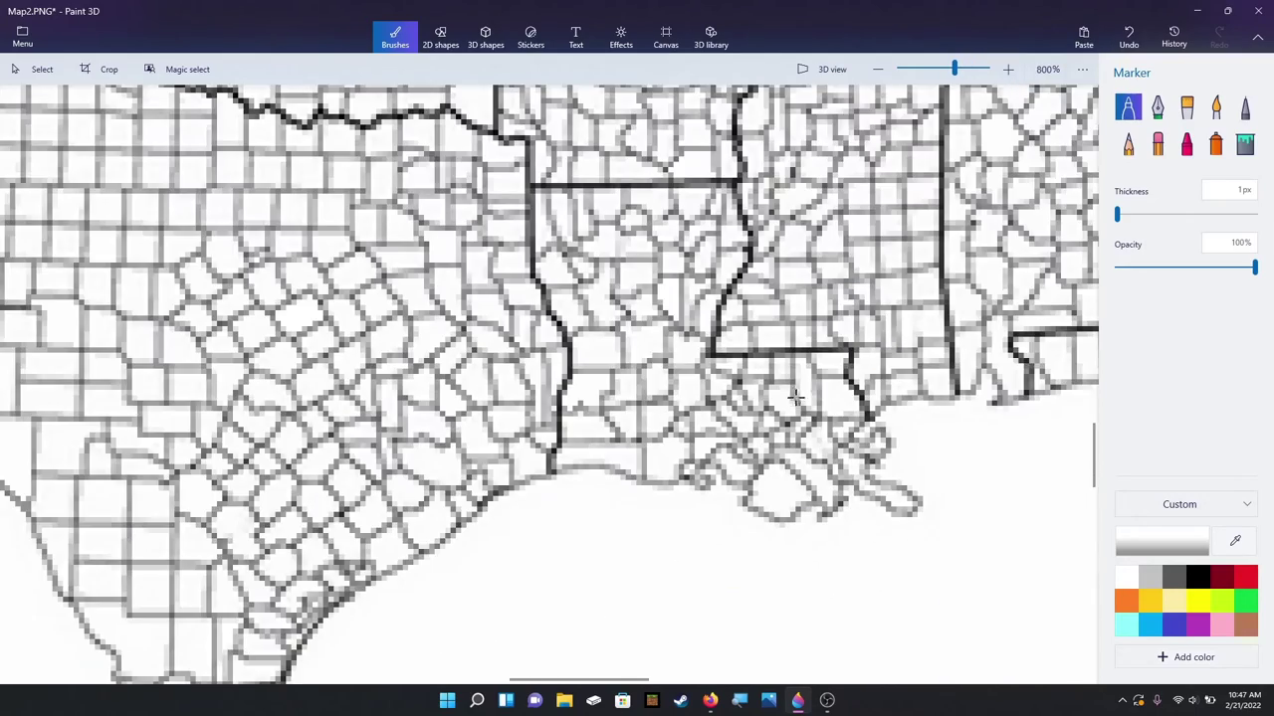
pyautogui.scroll(-4, 796, 384)
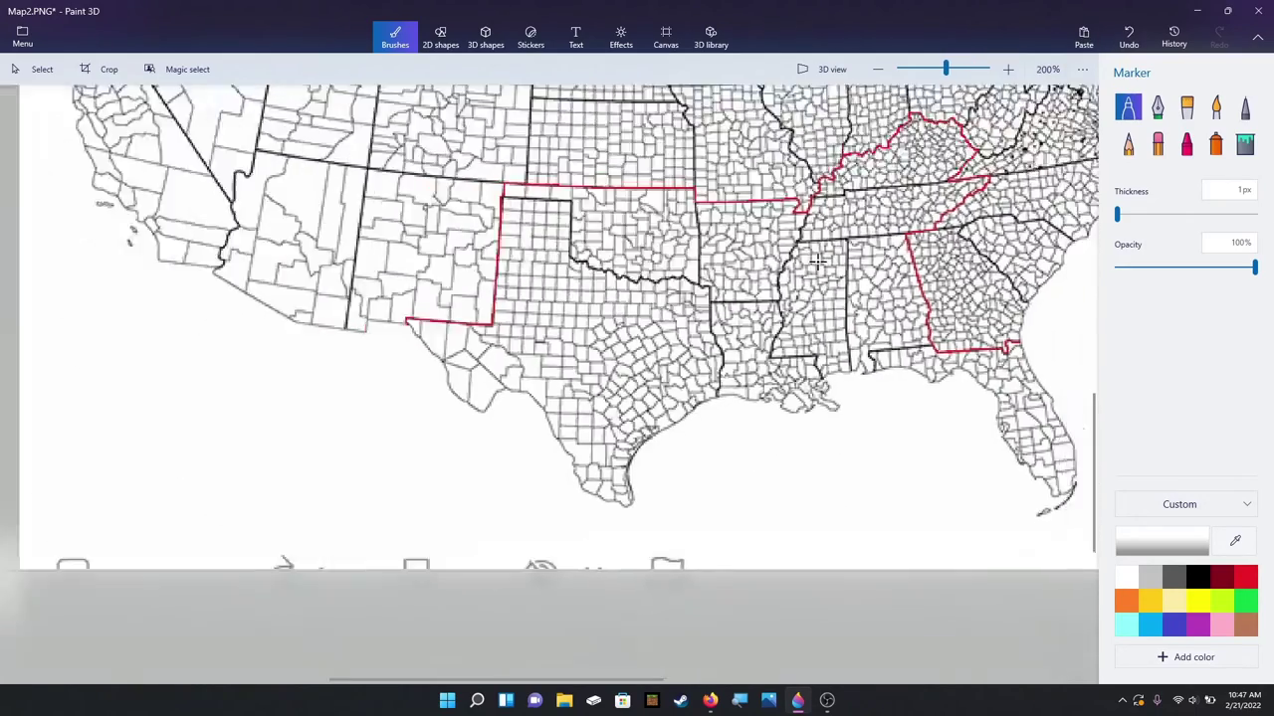
pyautogui.scroll(2, 617, 365)
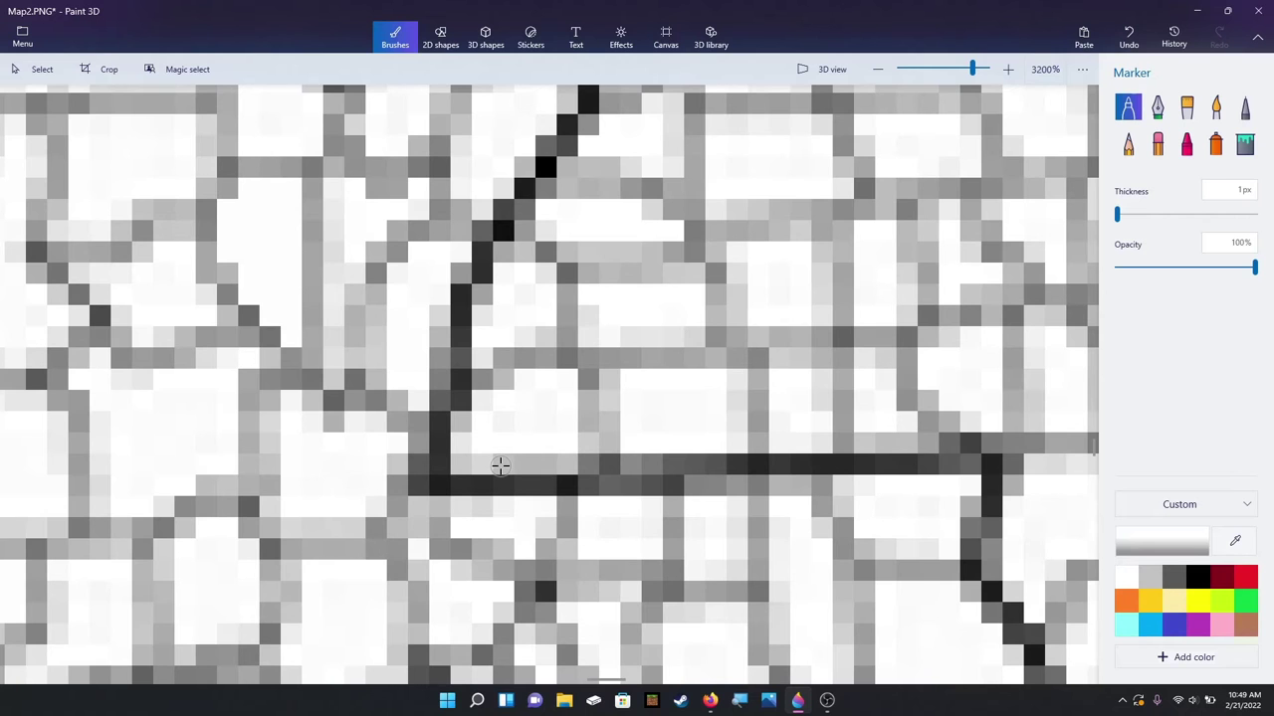
# Step: Eyedrop the near-white county background colour next to the black state line in Oklahoma
pyautogui.scroll(-5, 499, 465)
pyautogui.scroll(-2, 500, 466)
pyautogui.scroll(7, 496, 475)
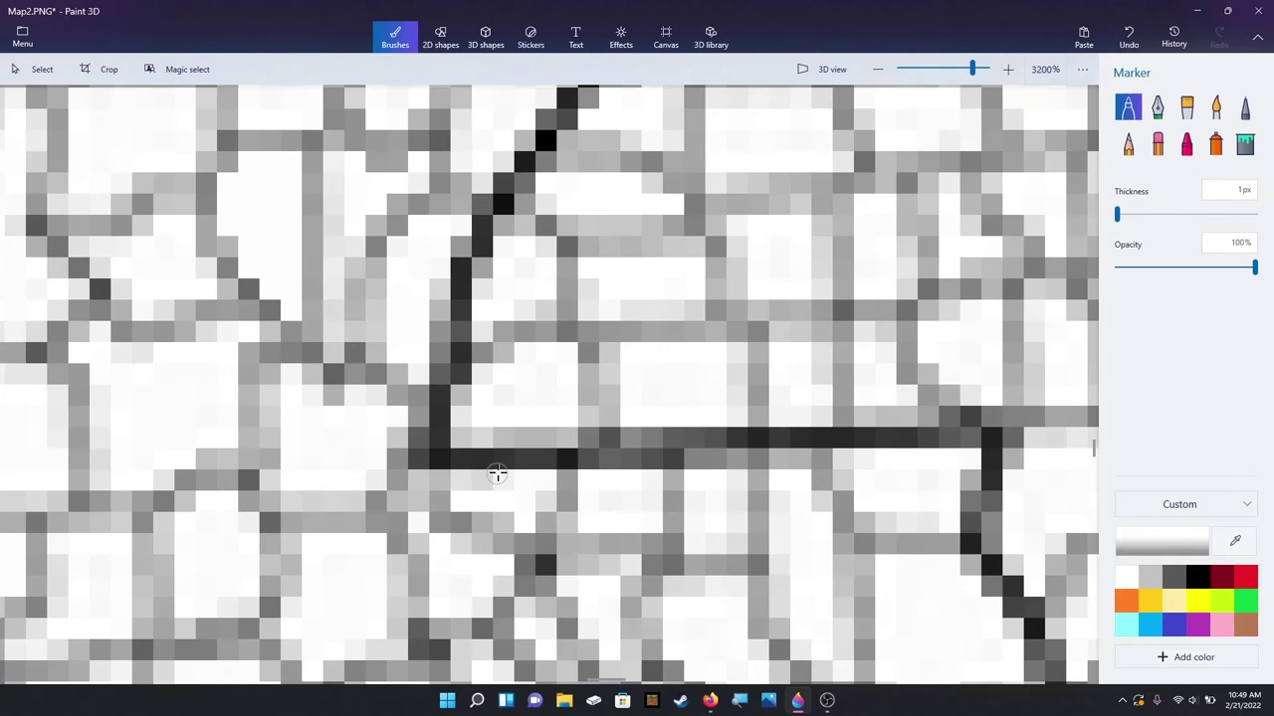
pyautogui.click(1242, 543)
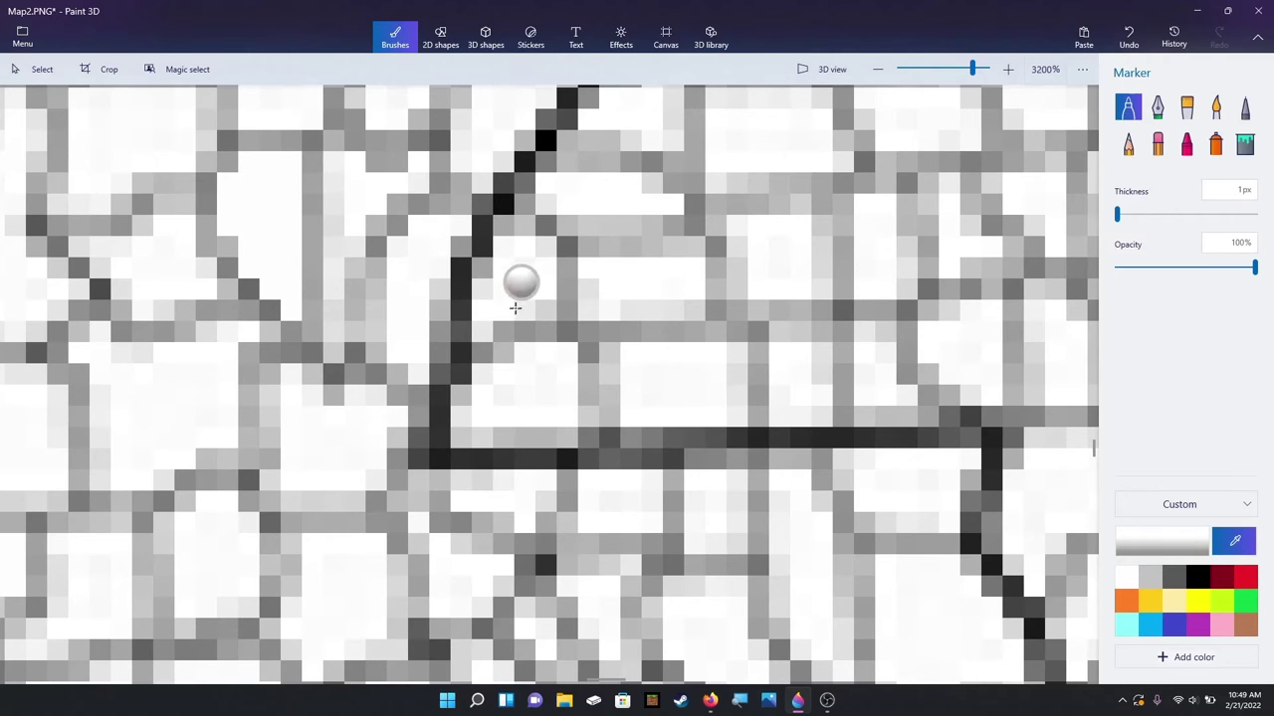
pyautogui.click(496, 362)
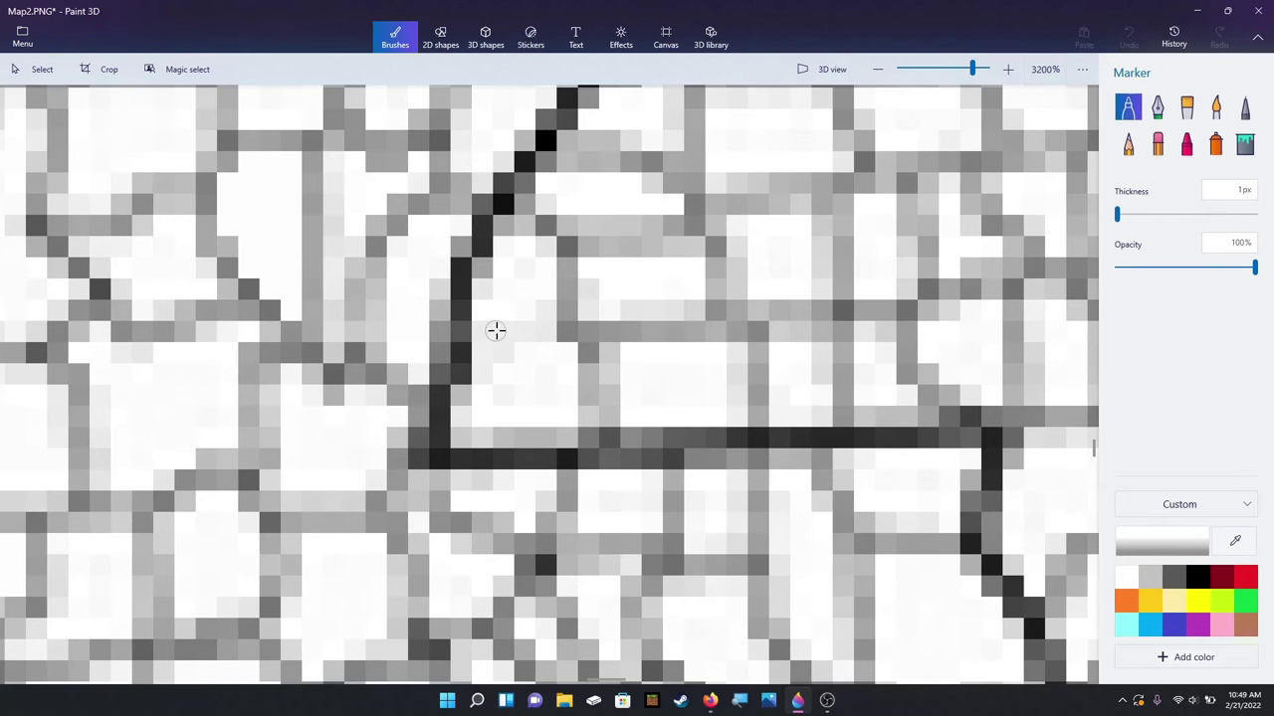
pyautogui.scroll(-4, 605, 403)
pyautogui.scroll(1, 692, 427)
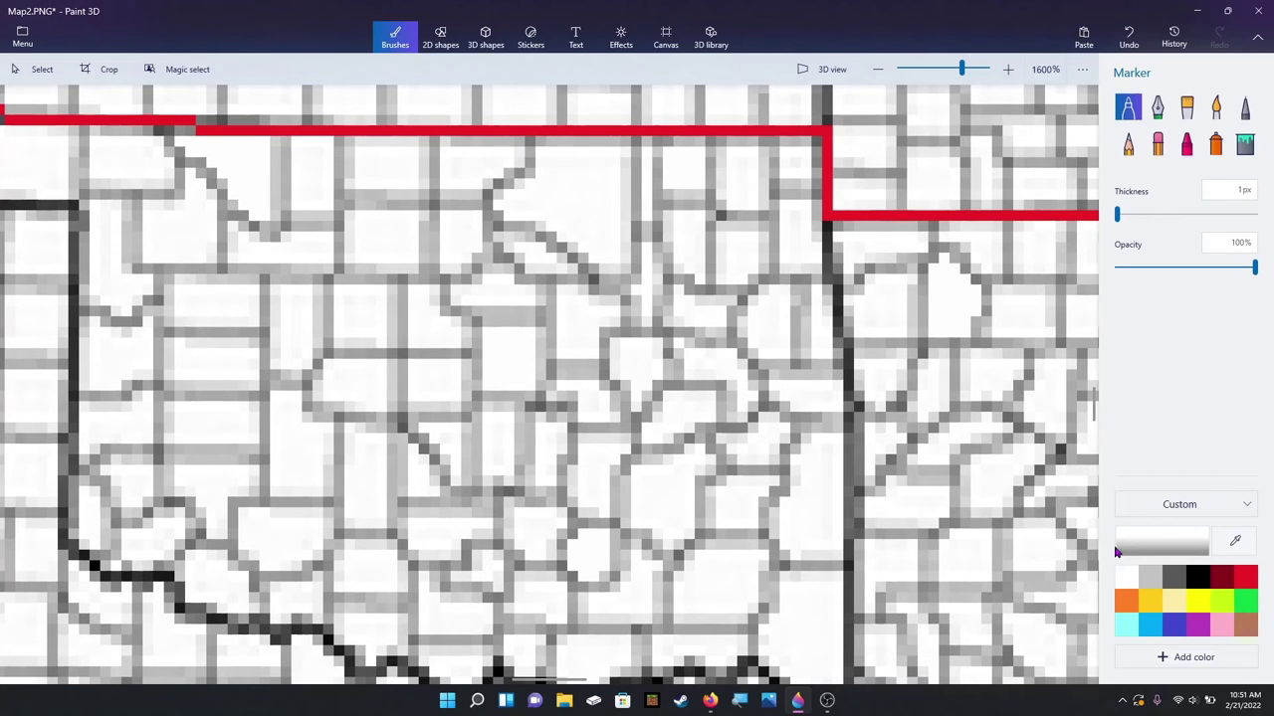
# Step: Eyedrop the light county background colour below the red state border
pyautogui.click(1235, 542)
pyautogui.click(737, 185)
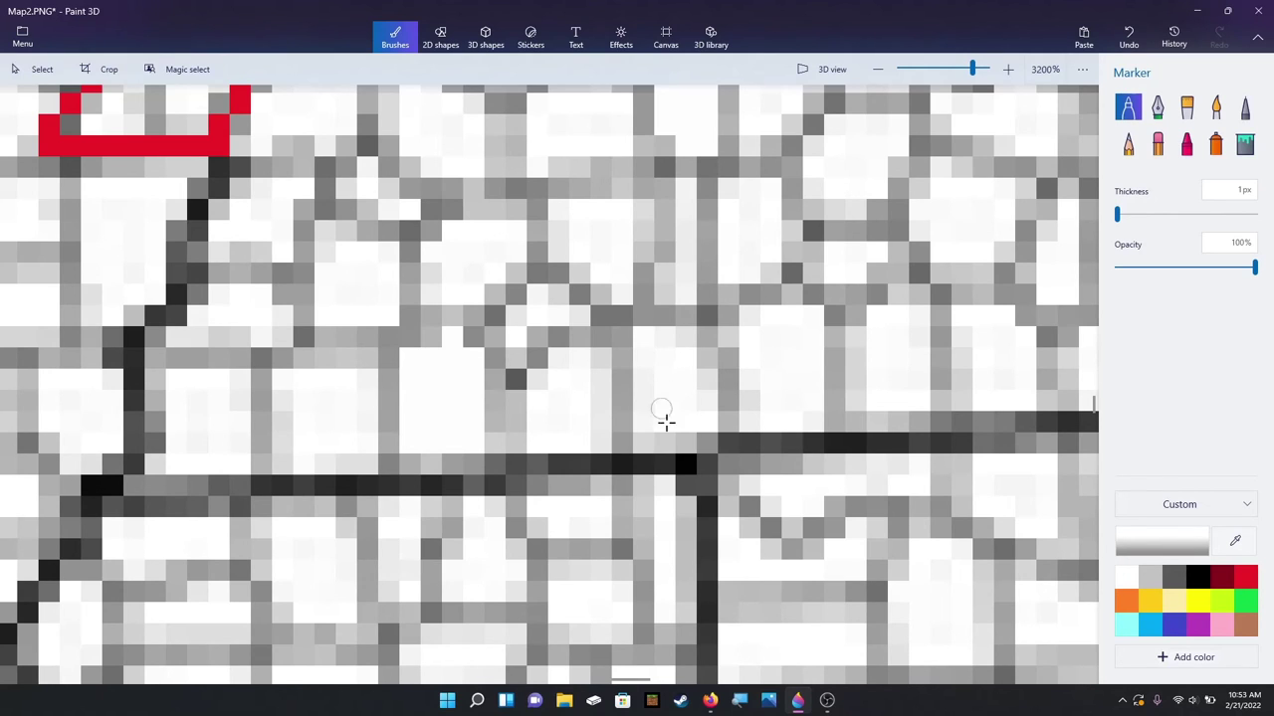
# Step: Sample the light county background colour, then zoom out to 200%
pyautogui.click(1235, 540)
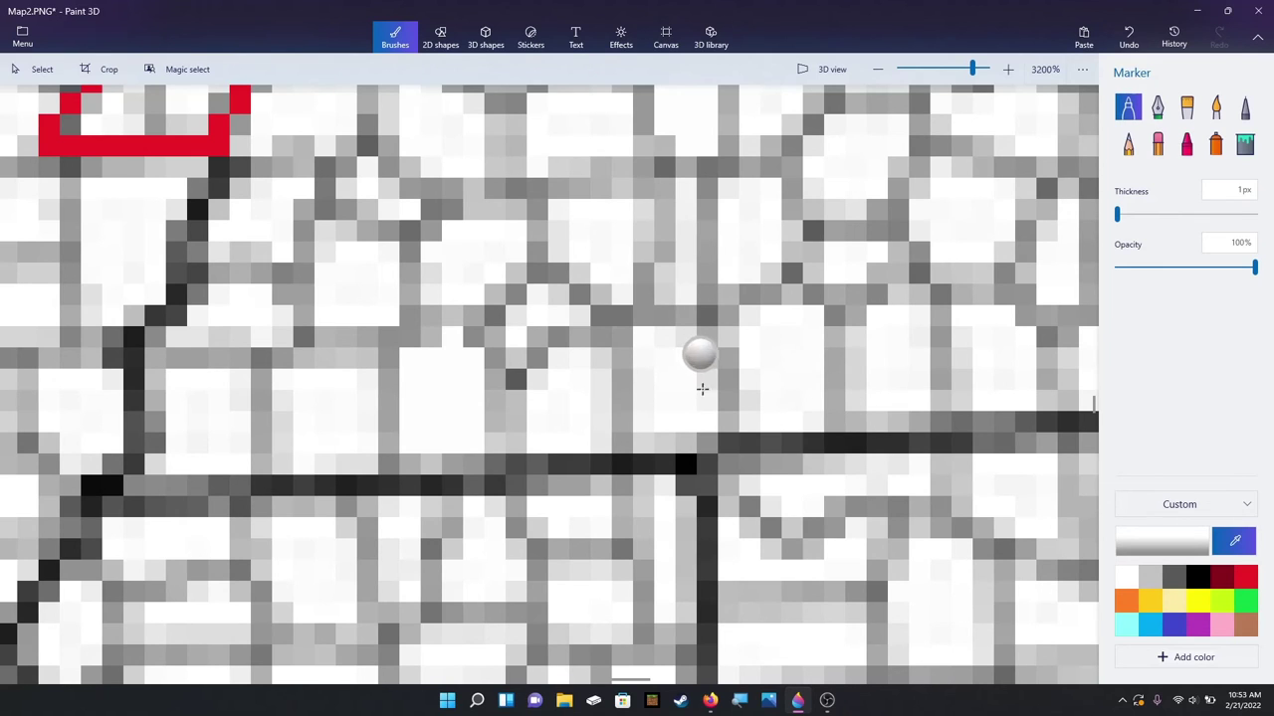
pyautogui.click(758, 353)
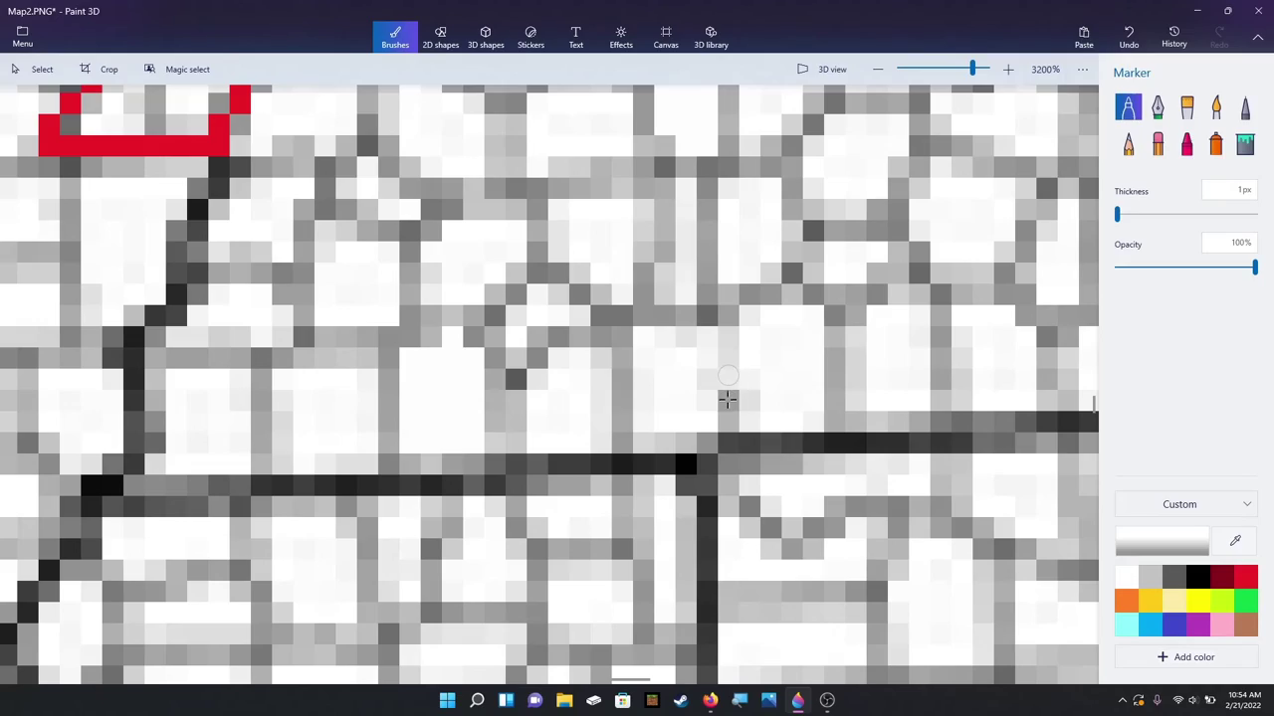
pyautogui.scroll(-8, 729, 414)
pyautogui.scroll(-6, 736, 411)
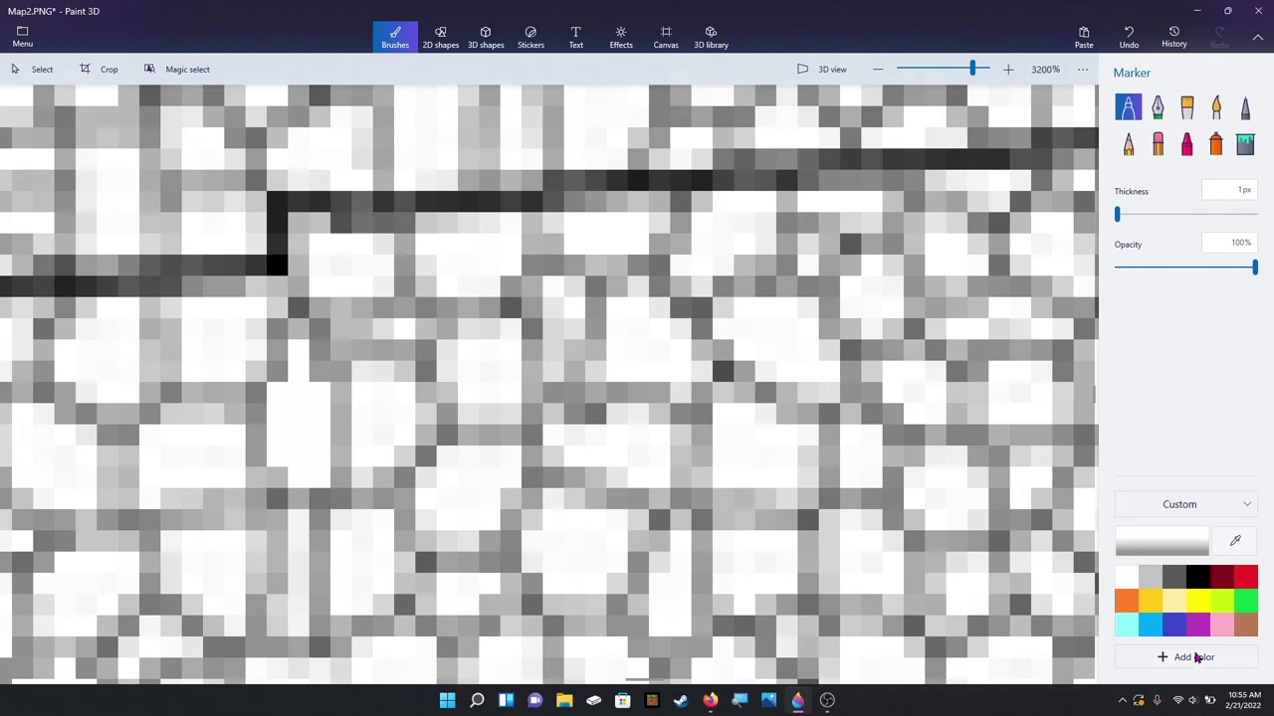
# Step: Resample the light county colour and zoom out to 800% around the red-outlined states
pyautogui.click(1236, 542)
pyautogui.click(622, 321)
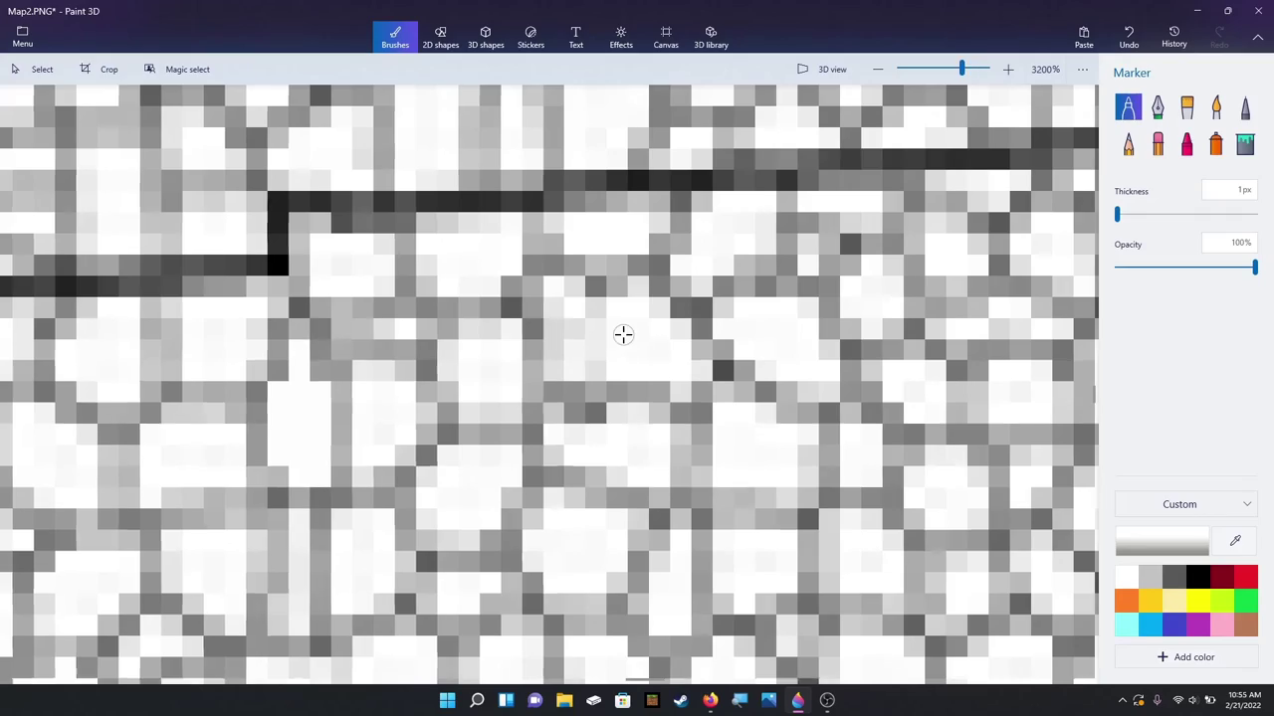
pyautogui.scroll(-4, 623, 333)
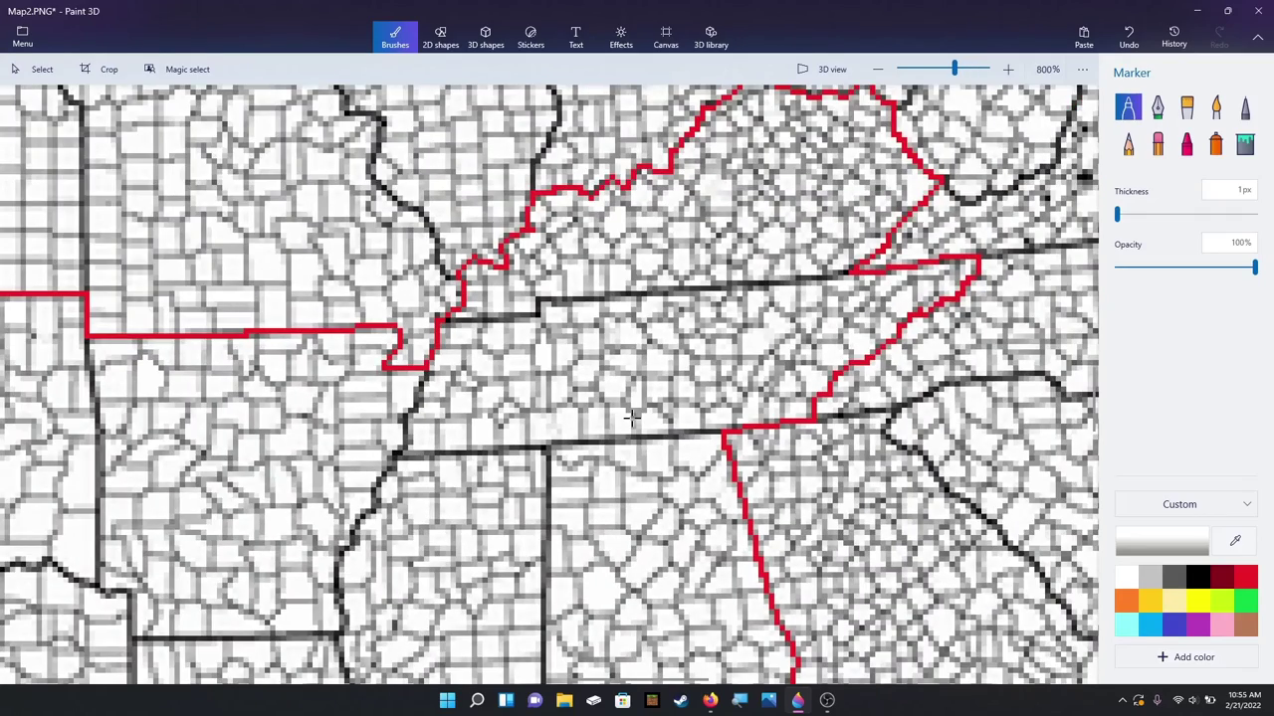
# Step: Zoom out to 150%, then zoom in to 300% over the Gulf coast counties
pyautogui.scroll(-4, 631, 417)
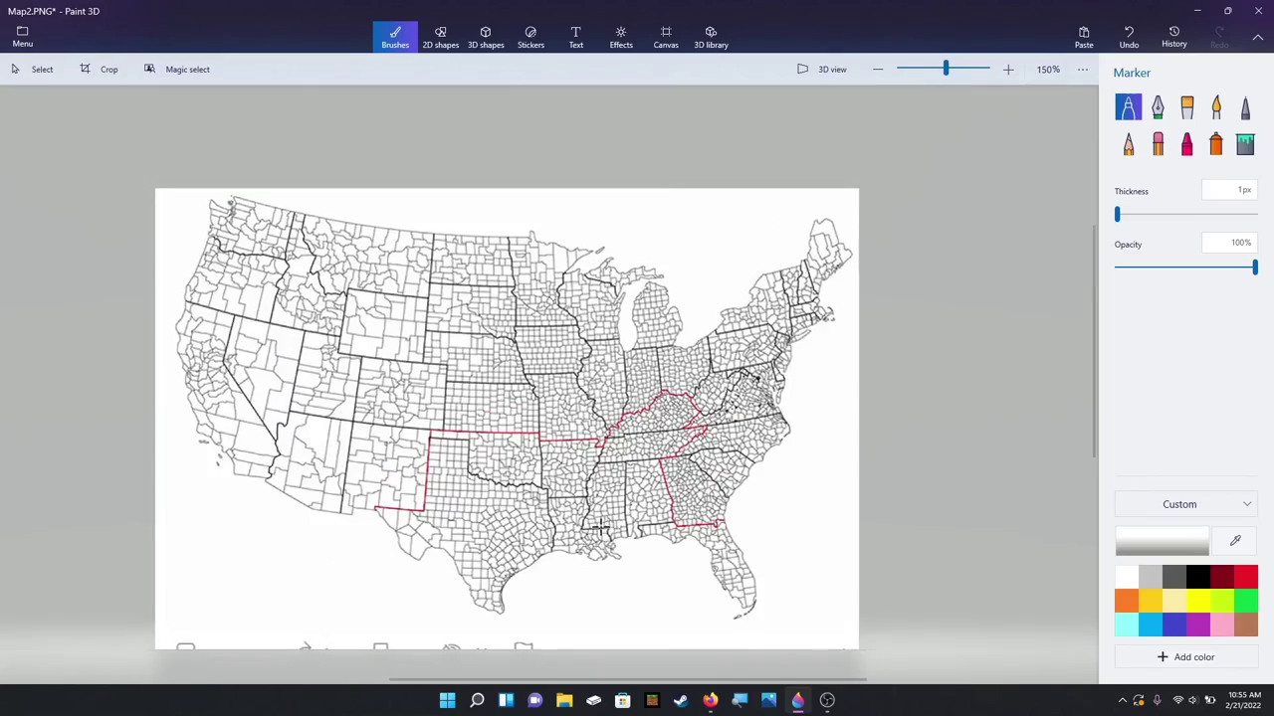
pyautogui.scroll(2, 584, 591)
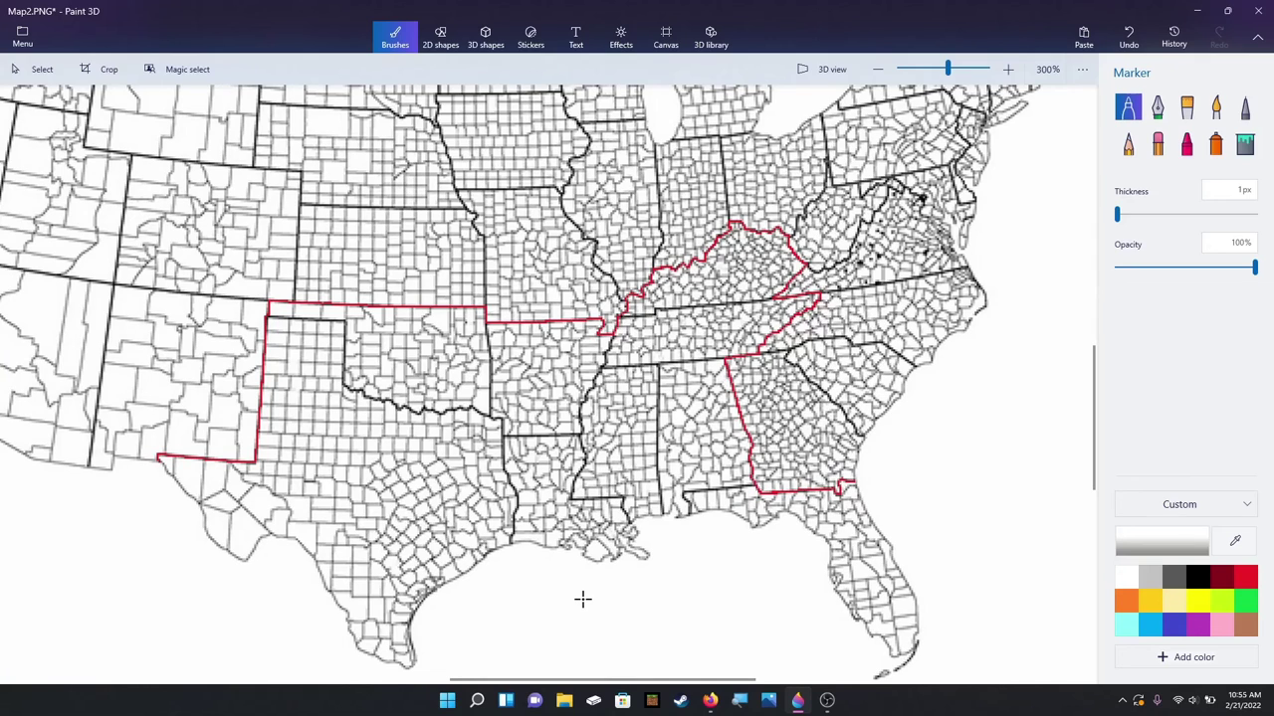